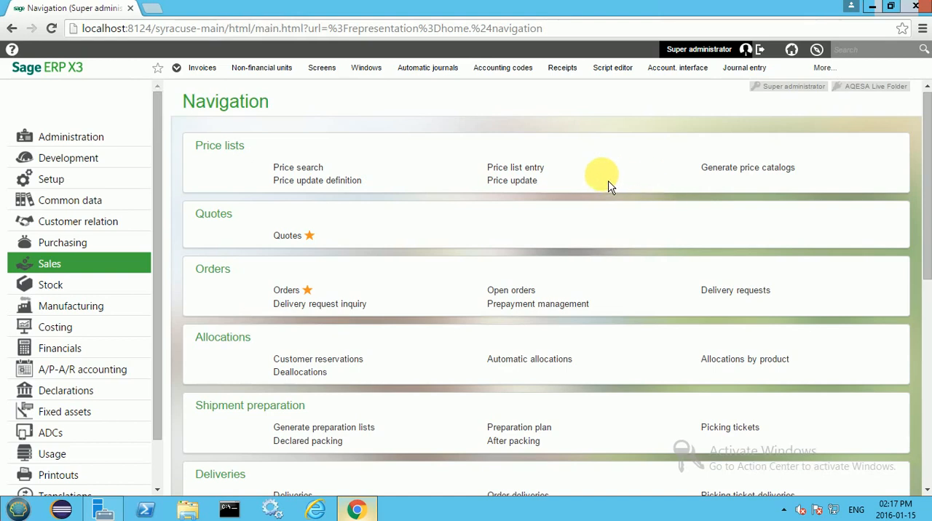
Step: Open the sales price list entry for transaction T10 Product price and expand its Selection and Utilities groups
{"action": "left_click", "coordinate": [518, 172]}
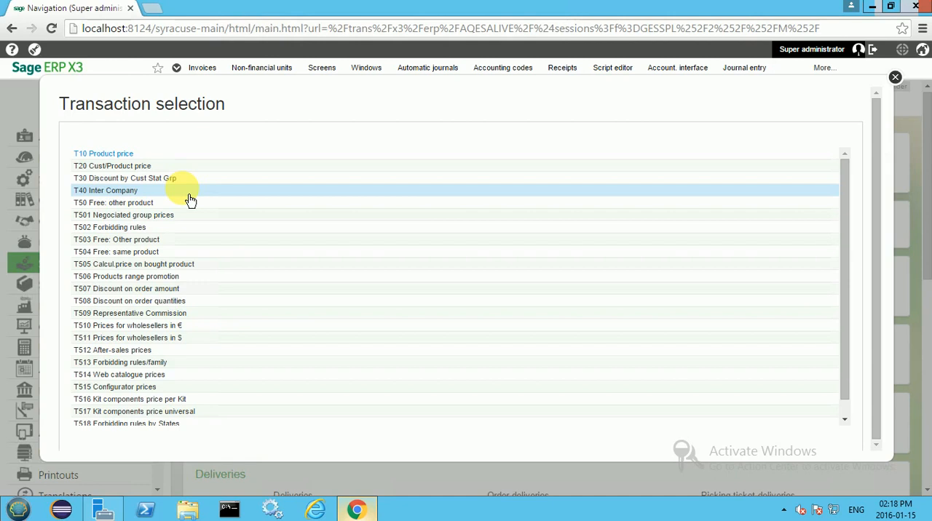
{"action": "left_click", "coordinate": [125, 159]}
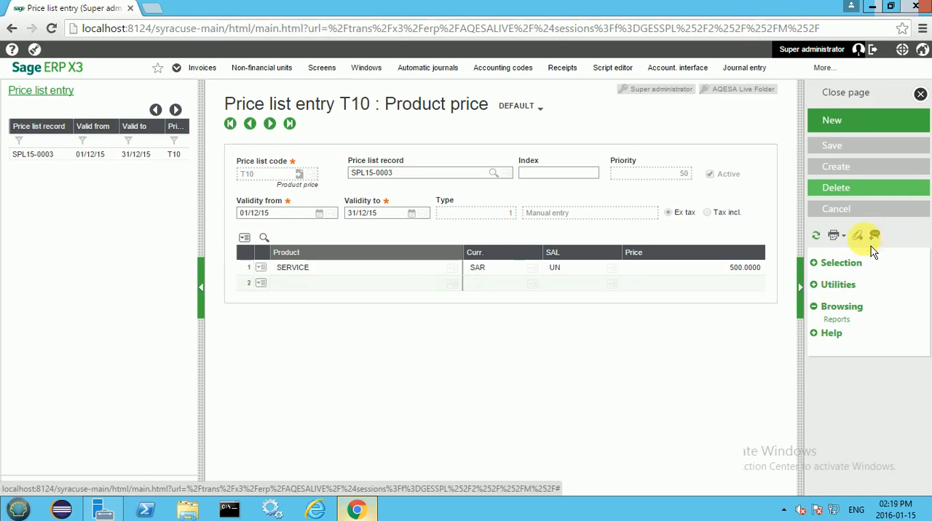
{"action": "left_click", "coordinate": [820, 269]}
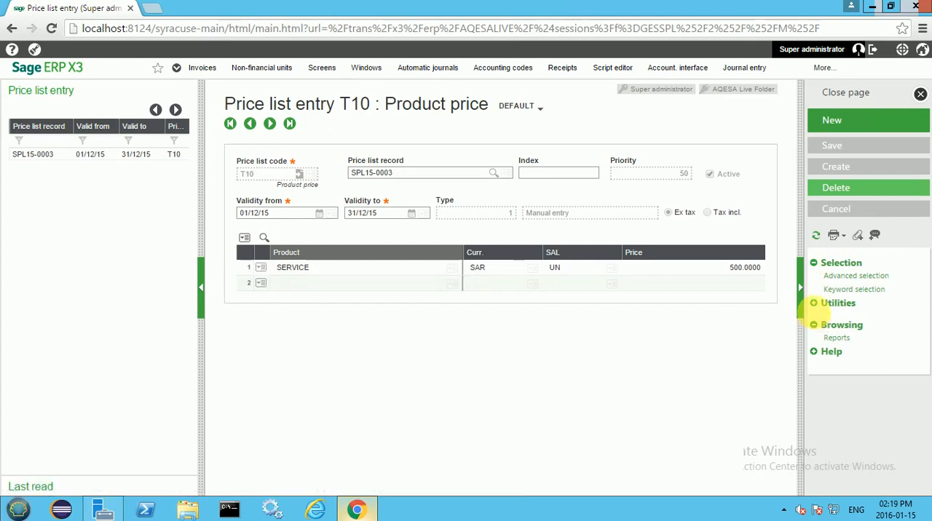
{"action": "left_click", "coordinate": [814, 303]}
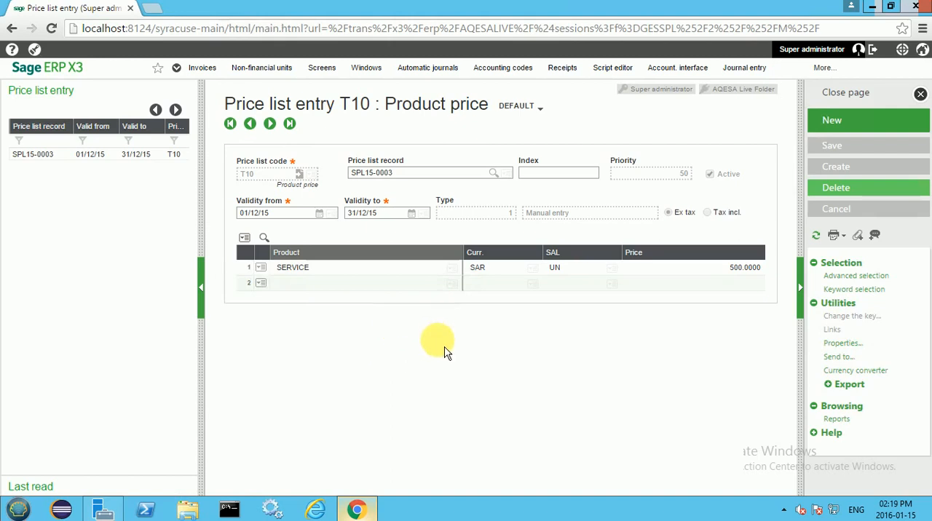
Step: Start a new price list record with index TRANS and validity from 01/01/16
{"action": "left_click", "coordinate": [832, 120]}
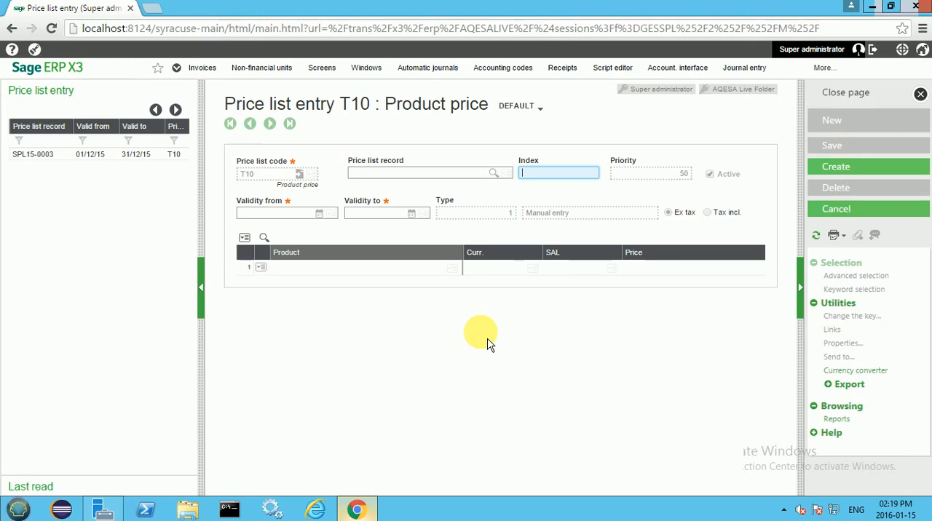
{"action": "type", "text": "TRANS"}
{"action": "key", "text": "Tab"}
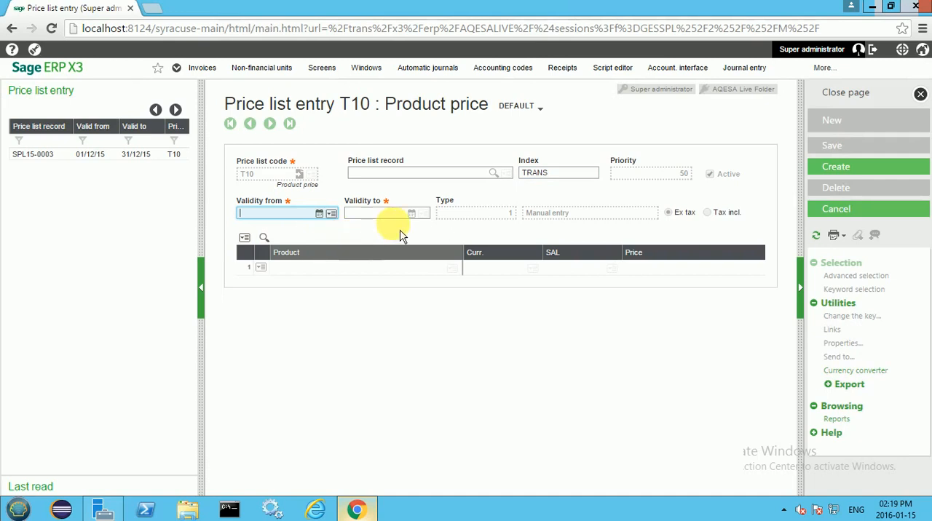
{"action": "left_click", "coordinate": [319, 214]}
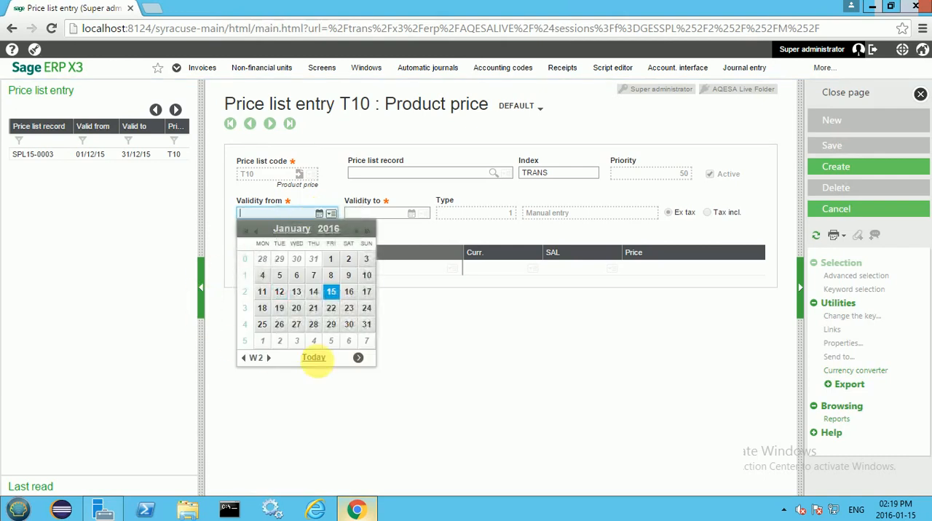
{"action": "left_click", "coordinate": [334, 264]}
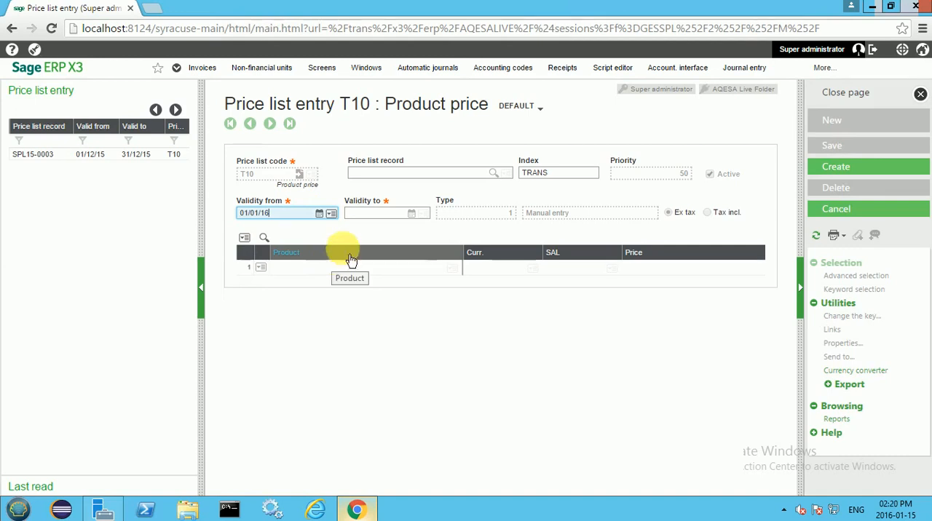
Step: Set the price list's validity end date to 29/02/16
{"action": "left_click", "coordinate": [421, 219]}
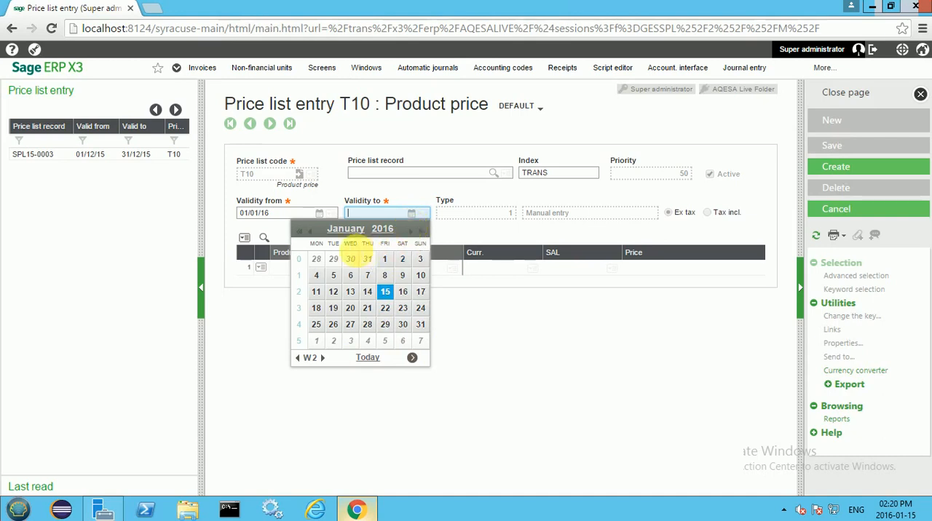
{"action": "left_click", "coordinate": [417, 239]}
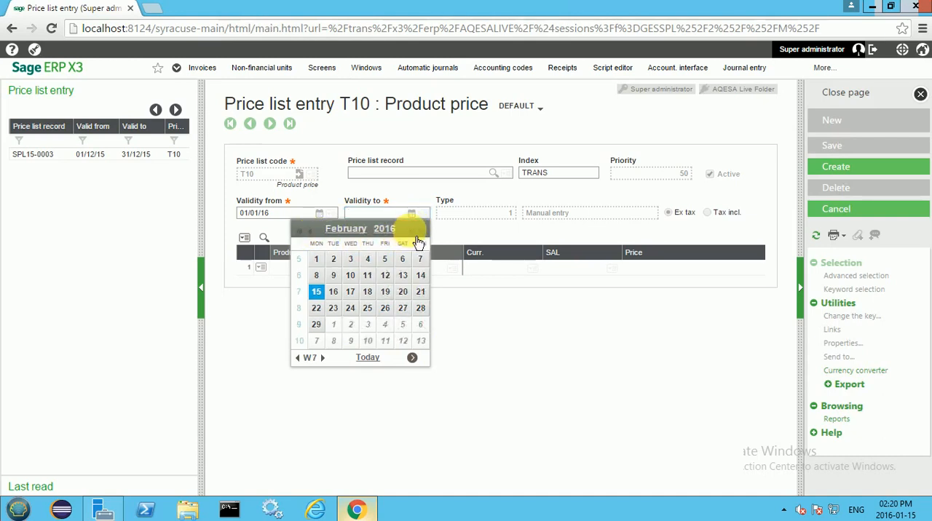
{"action": "left_click", "coordinate": [420, 231]}
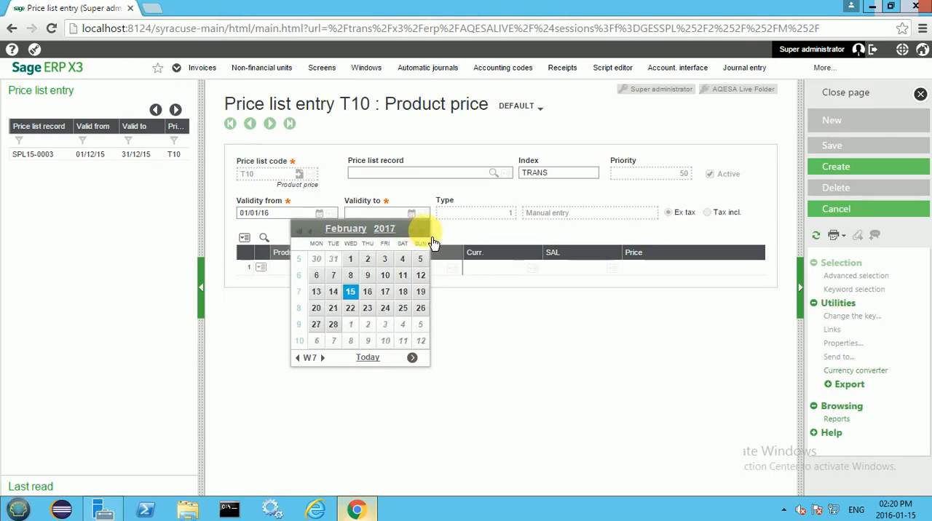
{"action": "left_click", "coordinate": [310, 233]}
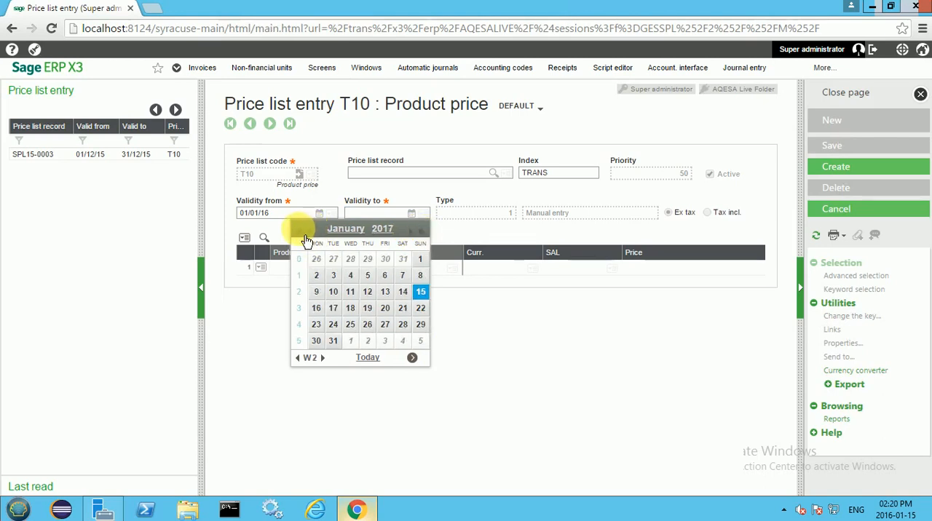
{"action": "left_click", "coordinate": [299, 233]}
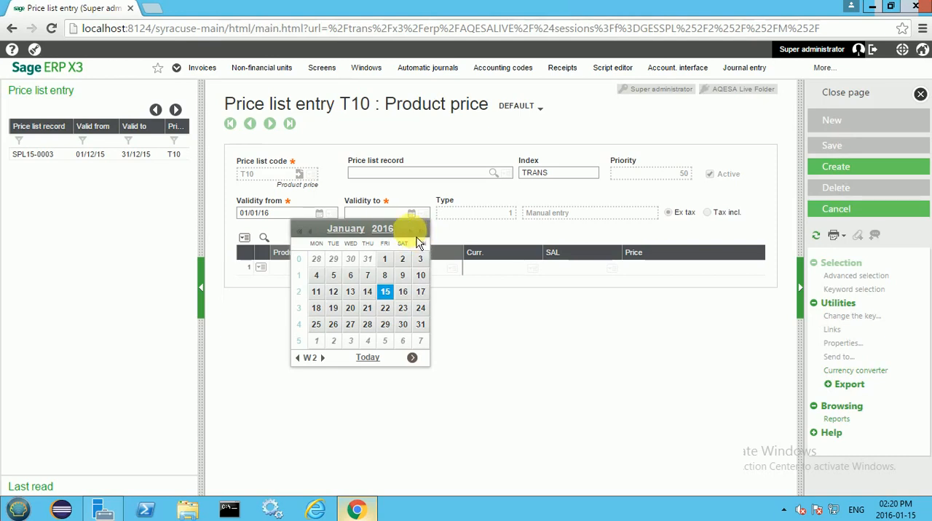
{"action": "left_click", "coordinate": [413, 238]}
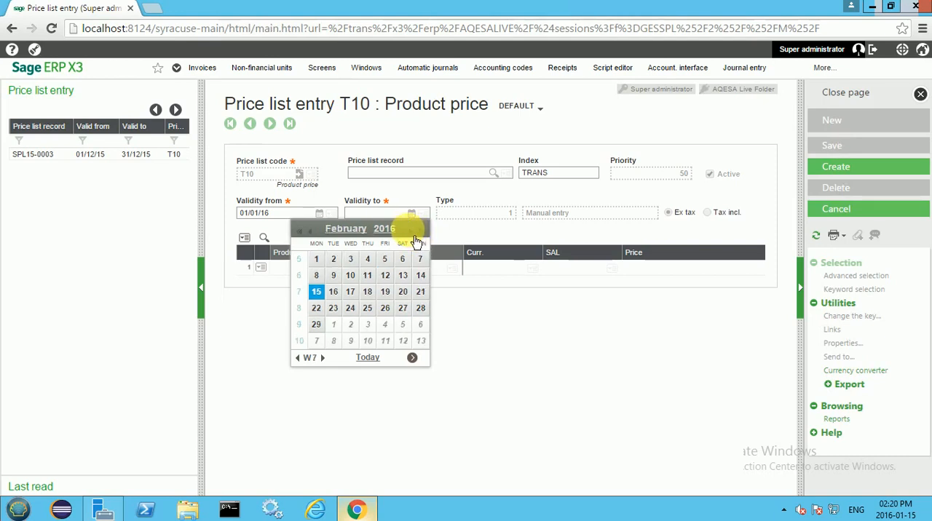
{"action": "left_click", "coordinate": [316, 325]}
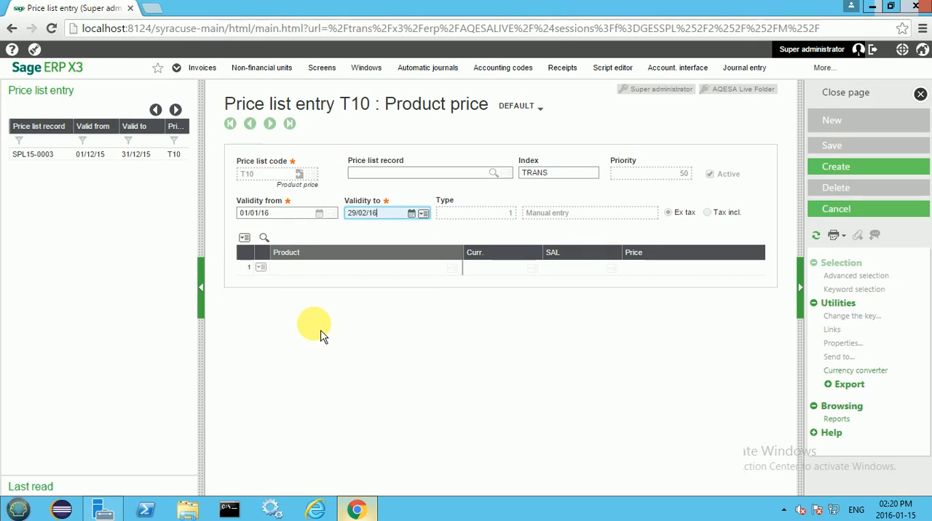
{"action": "key", "text": "Tab"}
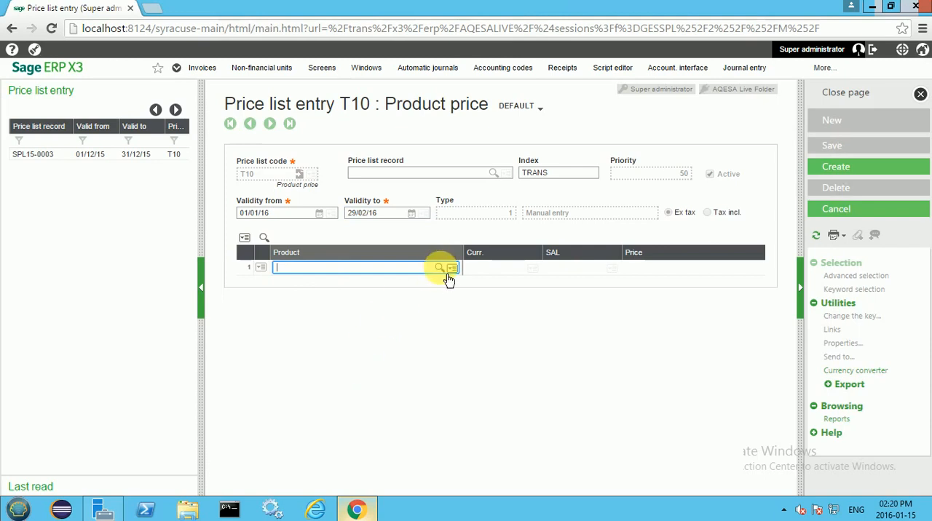
Step: Fill the first price line with product -SAMEITEMASPART-449D, currency SAR and a price of 10
{"action": "left_click", "coordinate": [449, 273]}
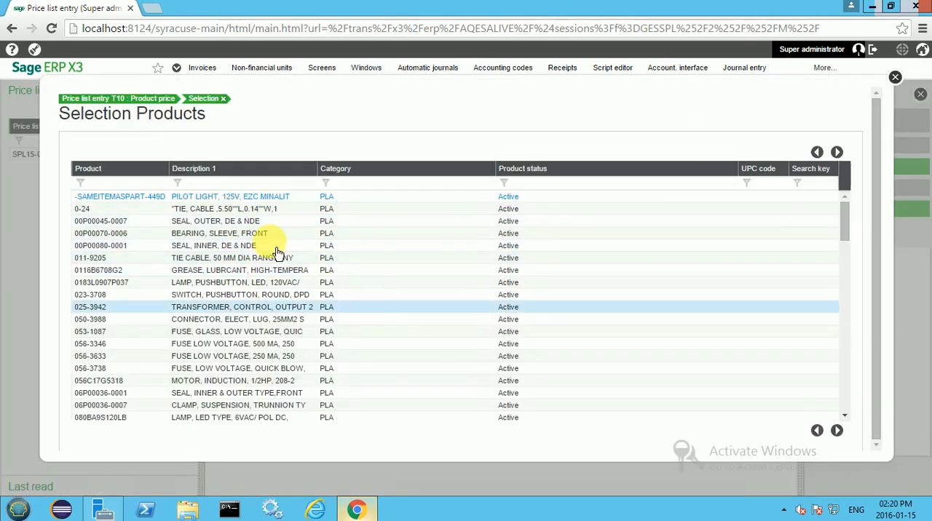
{"action": "left_click", "coordinate": [237, 196]}
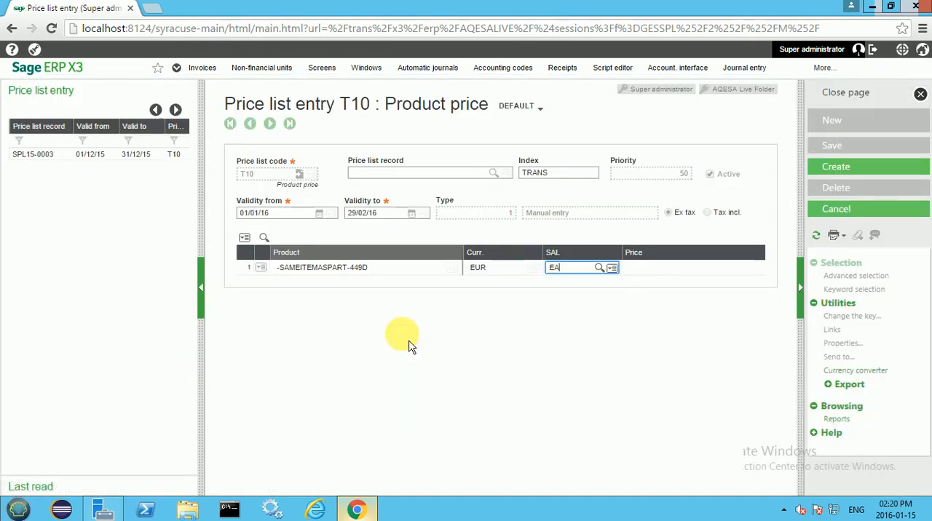
{"action": "key", "text": "shift+Tab"}
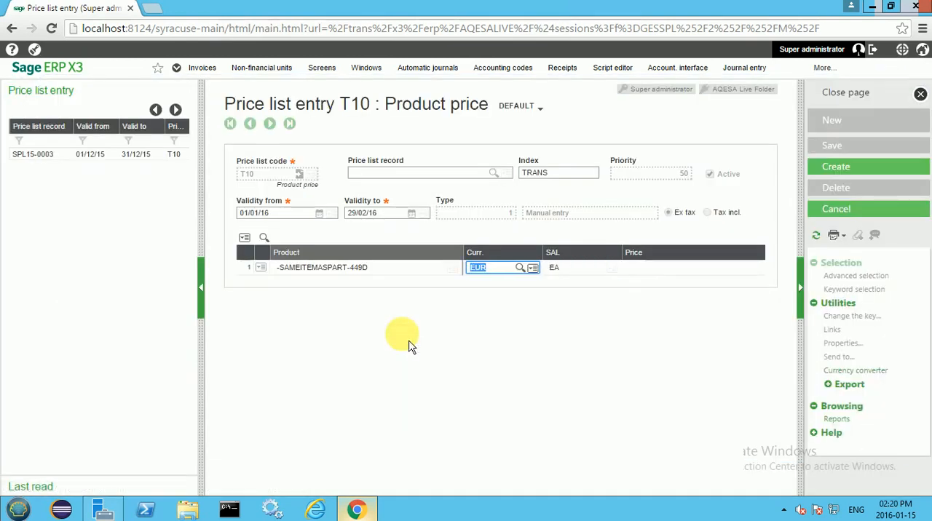
{"action": "type", "text": "SA"}
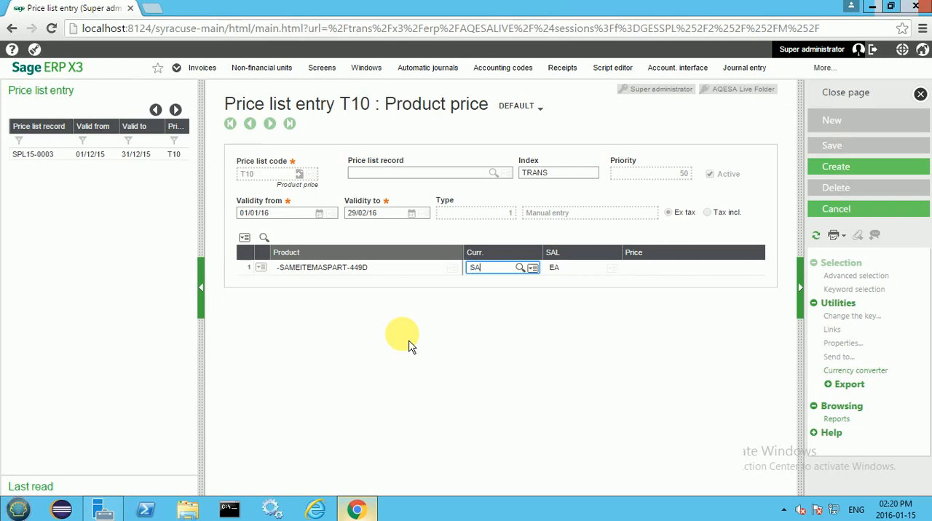
{"action": "type", "text": "R"}
{"action": "key", "text": "Tab"}
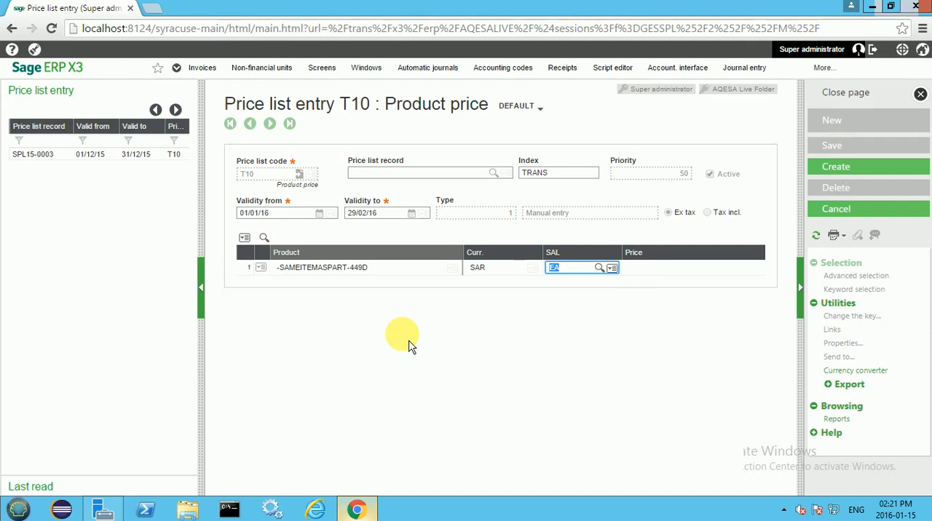
{"action": "key", "text": "Tab"}
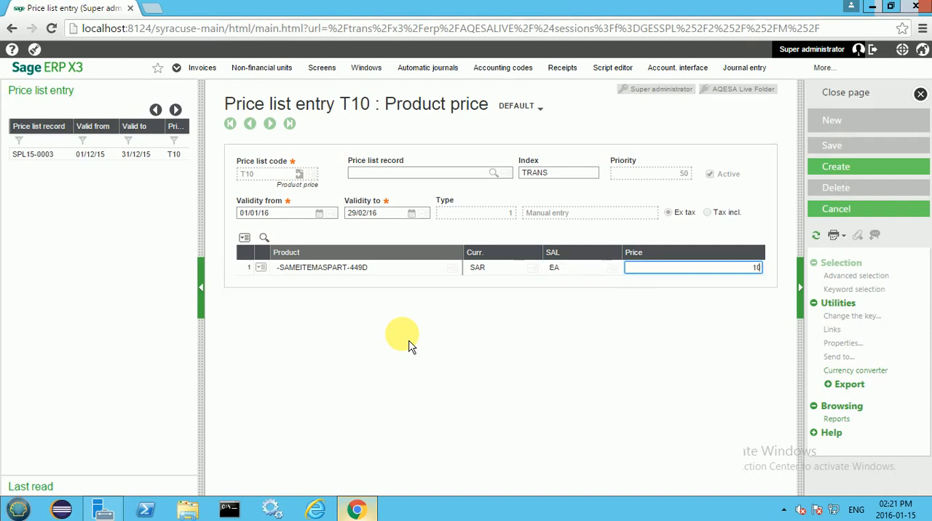
{"action": "key", "text": "Tab"}
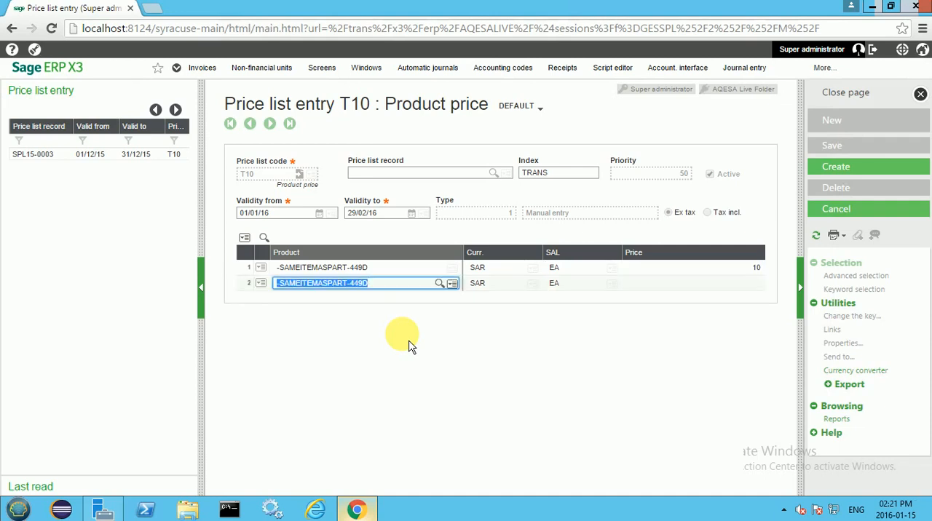
Step: Fill the second price line with product 011-9205 at a price of 12, keeping currency SAR and unit EA
{"action": "left_click", "coordinate": [439, 283]}
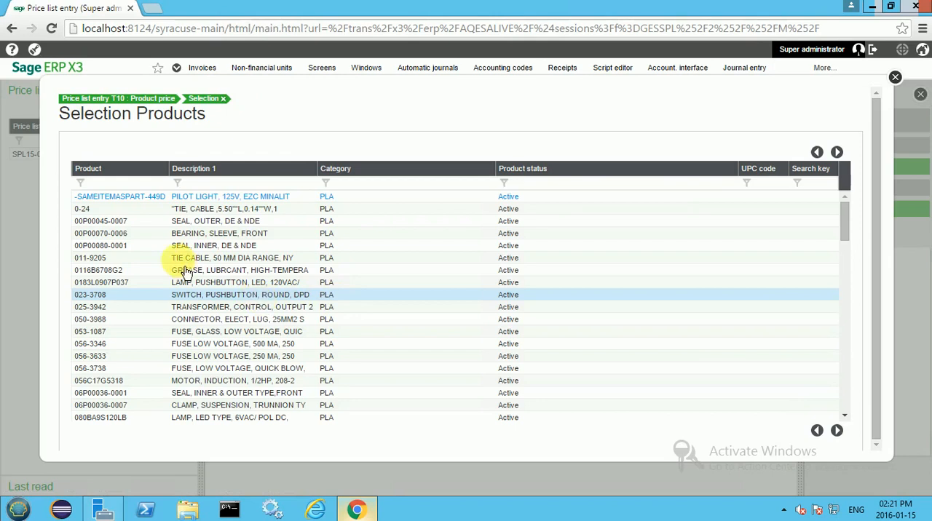
{"action": "left_click", "coordinate": [180, 258]}
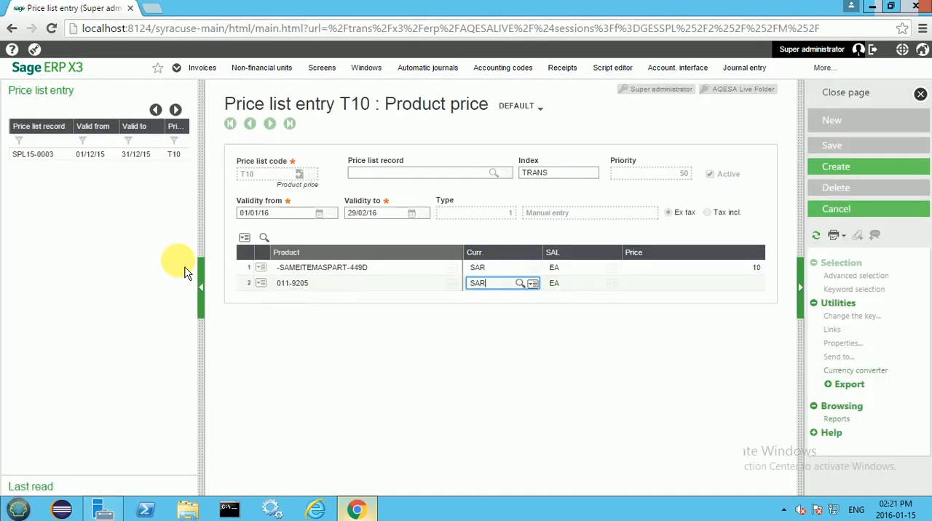
{"action": "key", "text": "Tab"}
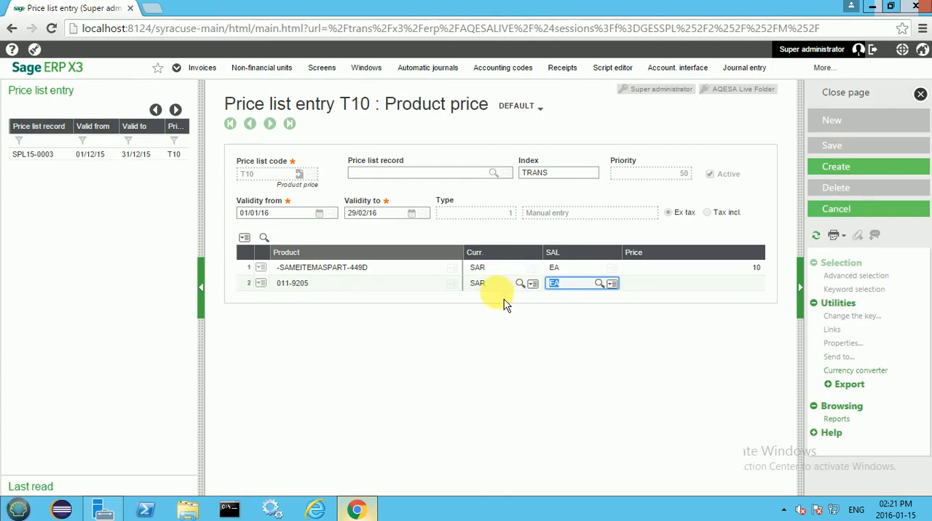
{"action": "key", "text": "Tab"}
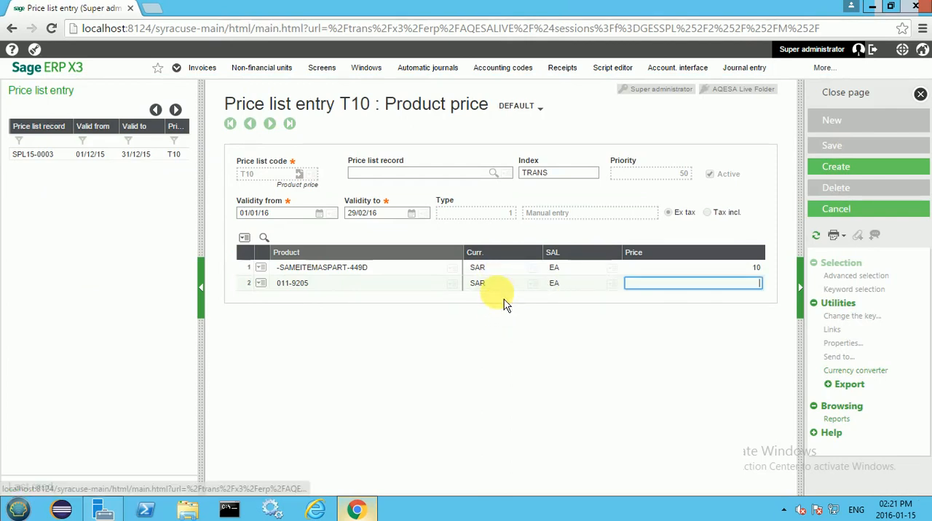
{"action": "type", "text": "1"}
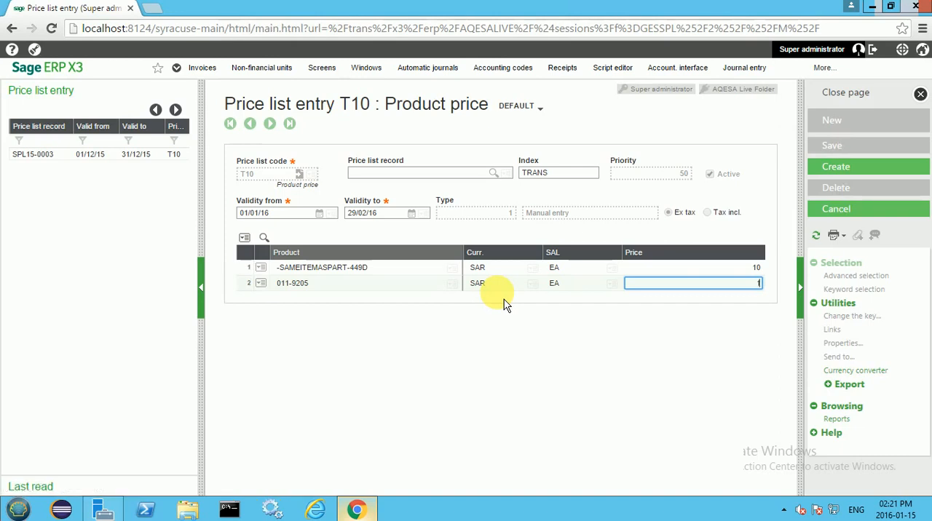
{"action": "type", "text": "2"}
{"action": "key", "text": "Tab"}
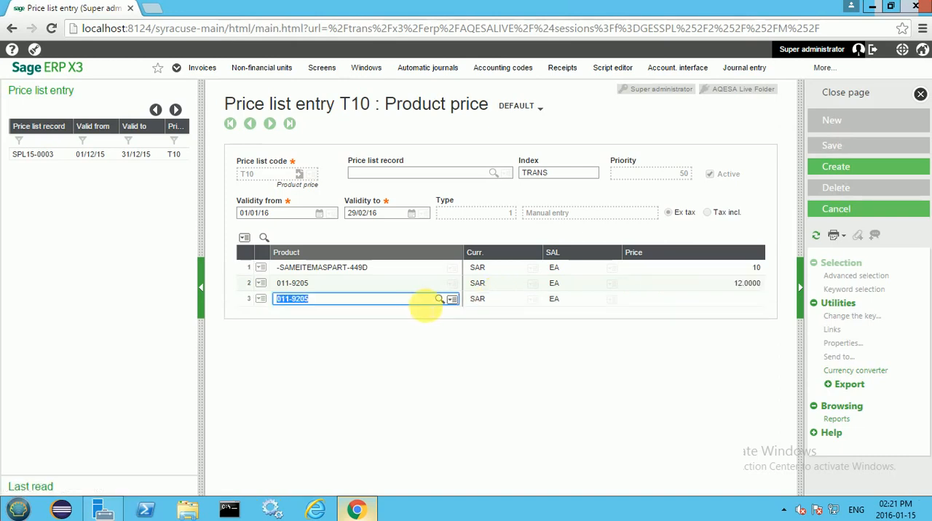
Step: Fill the third price line with product 080BA9S120LB at a price of 11, keeping currency SAR and unit EA
{"action": "left_click", "coordinate": [439, 300]}
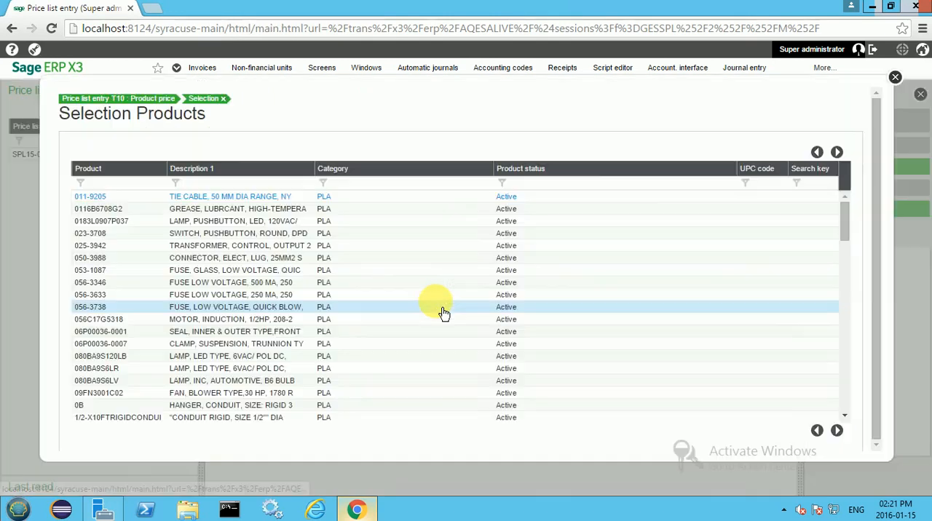
{"action": "left_click", "coordinate": [266, 357]}
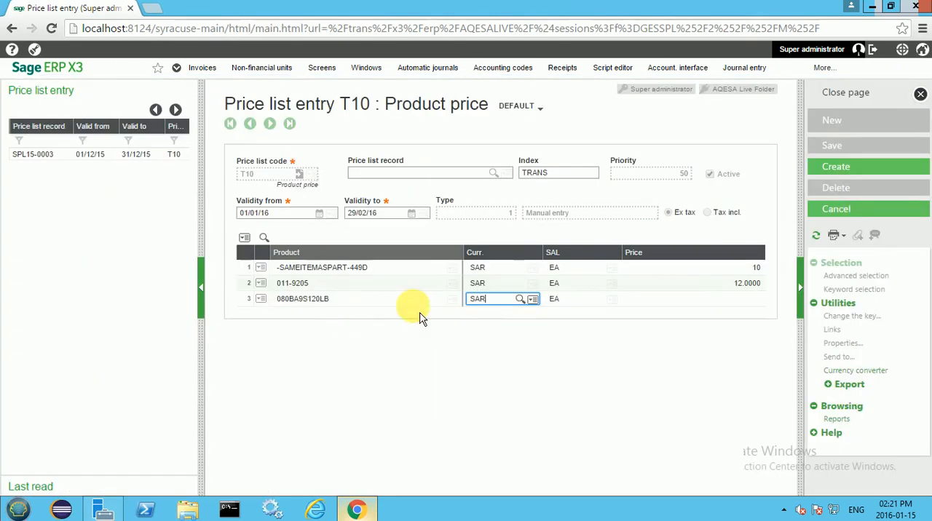
{"action": "key", "text": "Tab"}
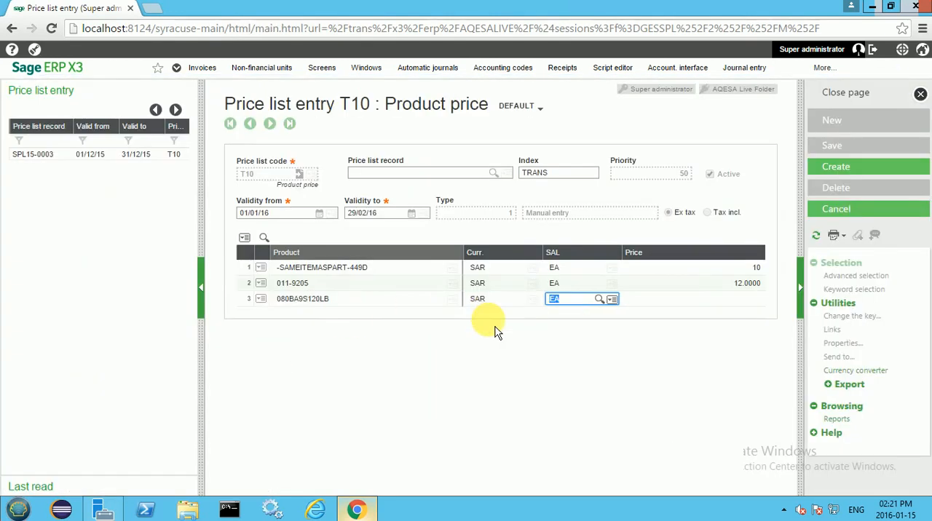
{"action": "key", "text": "Tab"}
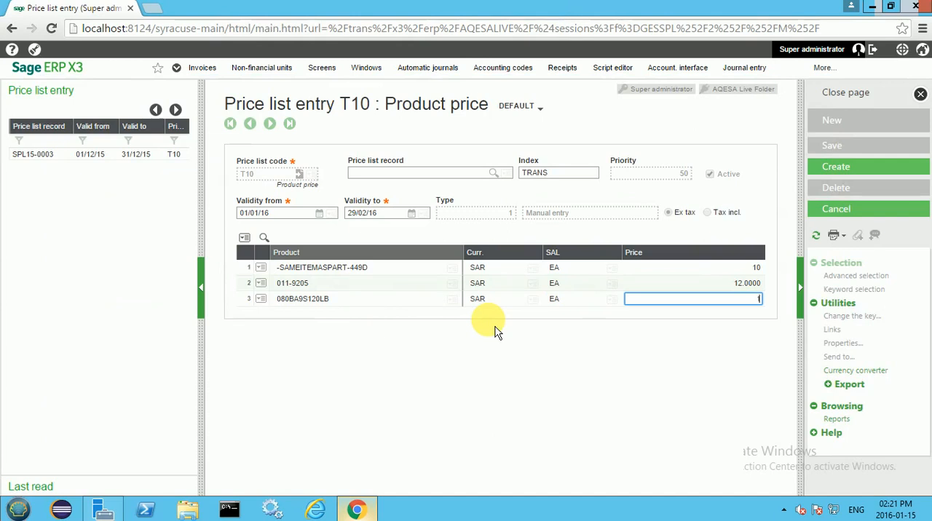
{"action": "type", "text": "11"}
{"action": "key", "text": "Tab"}
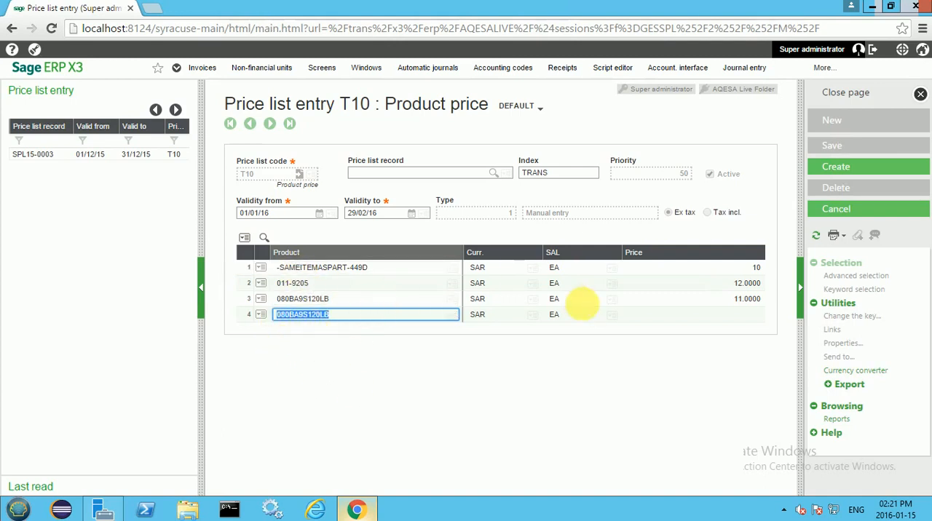
Step: Create the T10 price list record from the entered header and price lines
{"action": "left_click", "coordinate": [833, 177]}
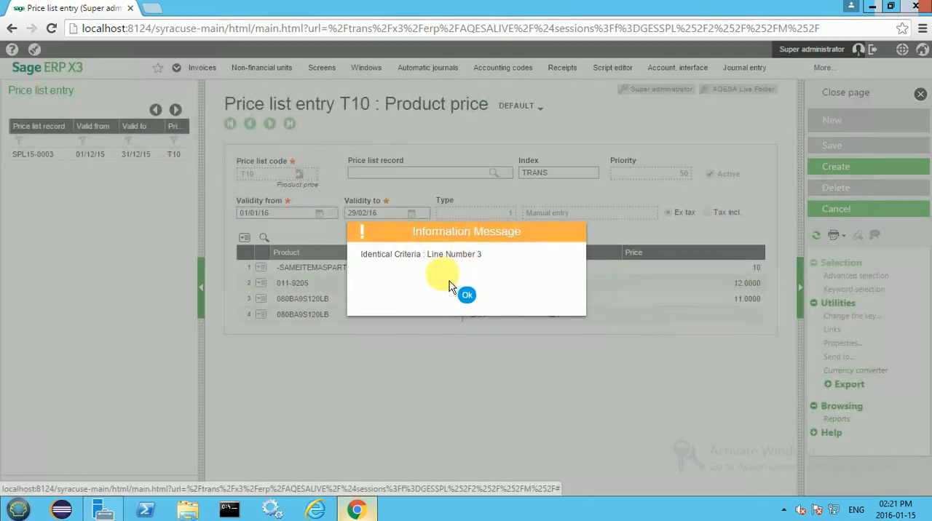
{"action": "left_click", "coordinate": [459, 299]}
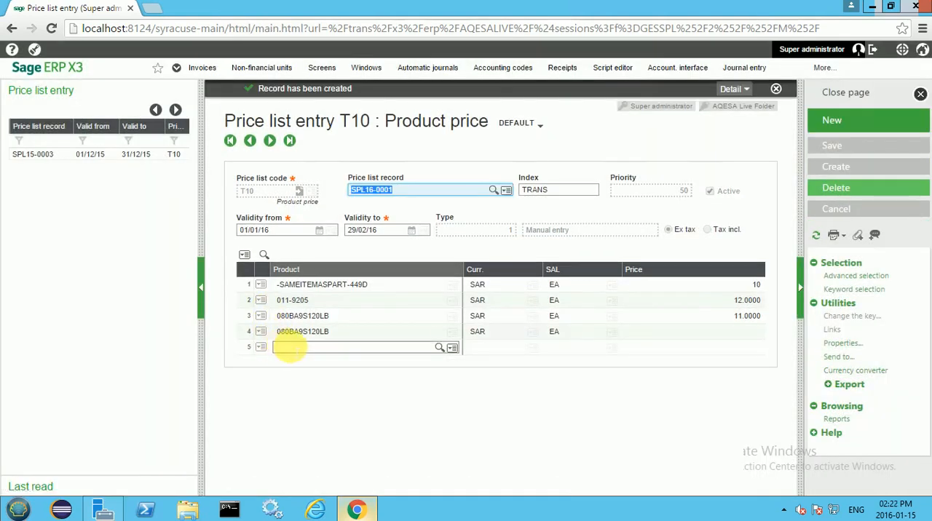
Step: Delete the duplicate fourth line for product 080BA9S120LB and save the price list
{"action": "left_click", "coordinate": [261, 331]}
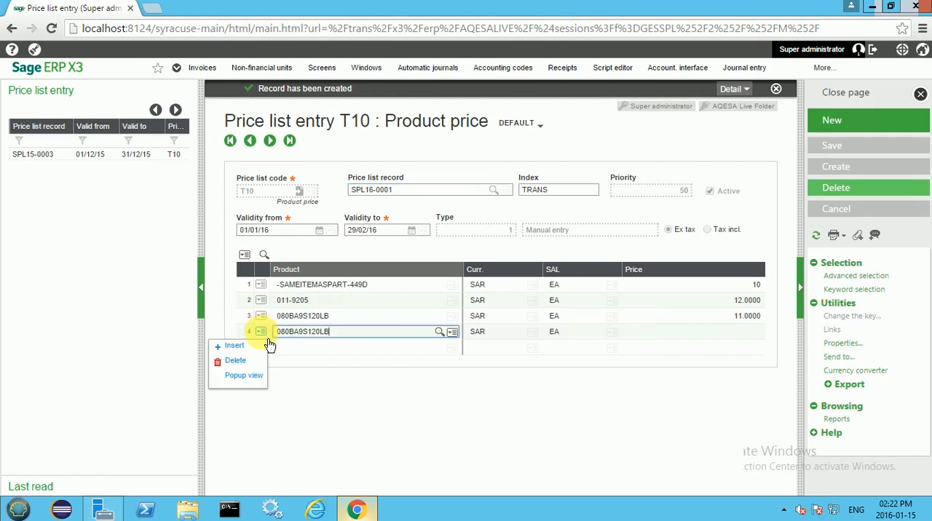
{"action": "left_click", "coordinate": [240, 362]}
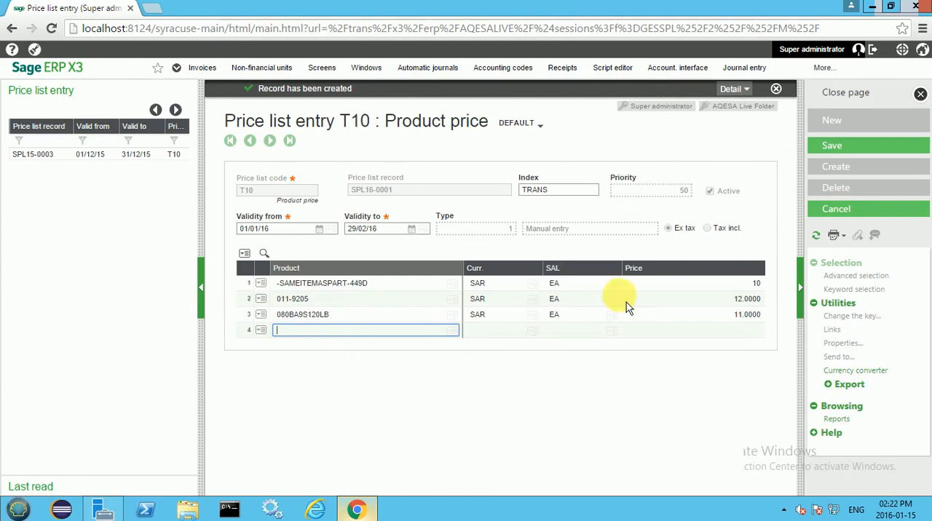
{"action": "left_click", "coordinate": [844, 150]}
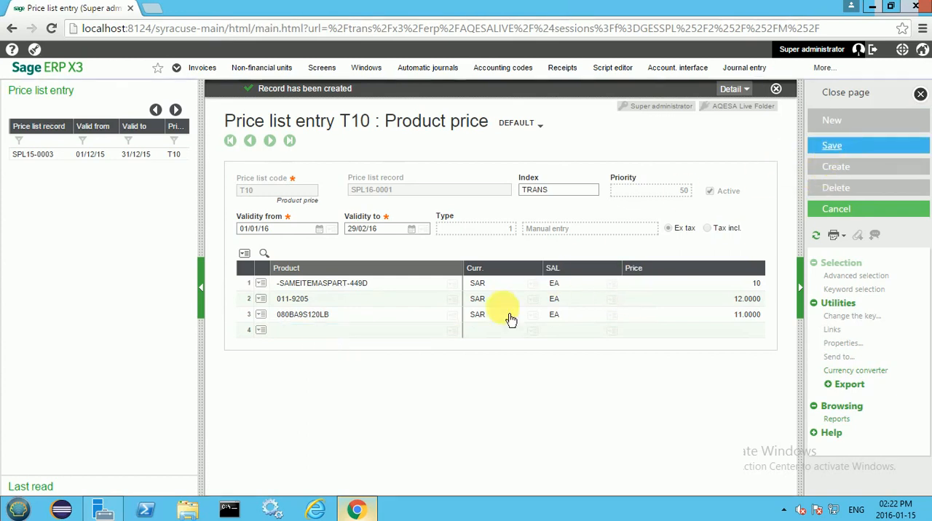
{"action": "left_click", "coordinate": [401, 398]}
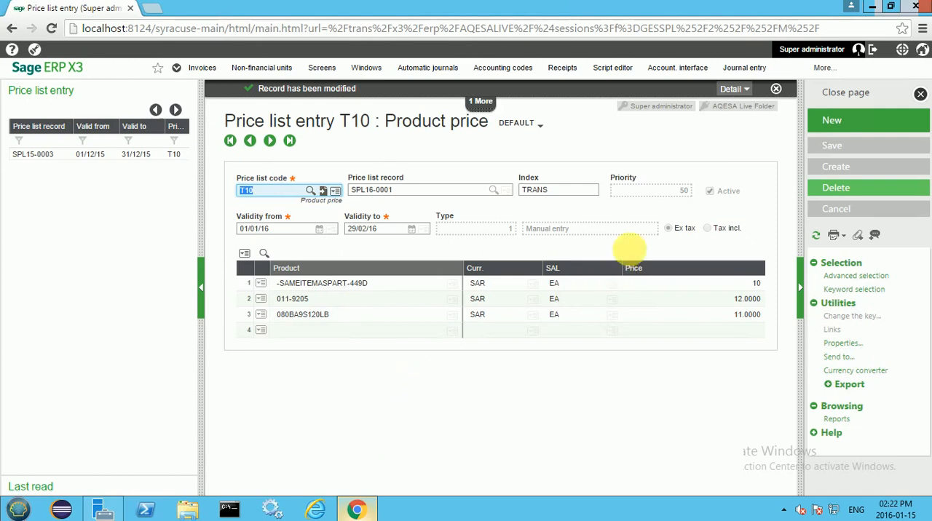
{"action": "left_click", "coordinate": [776, 89]}
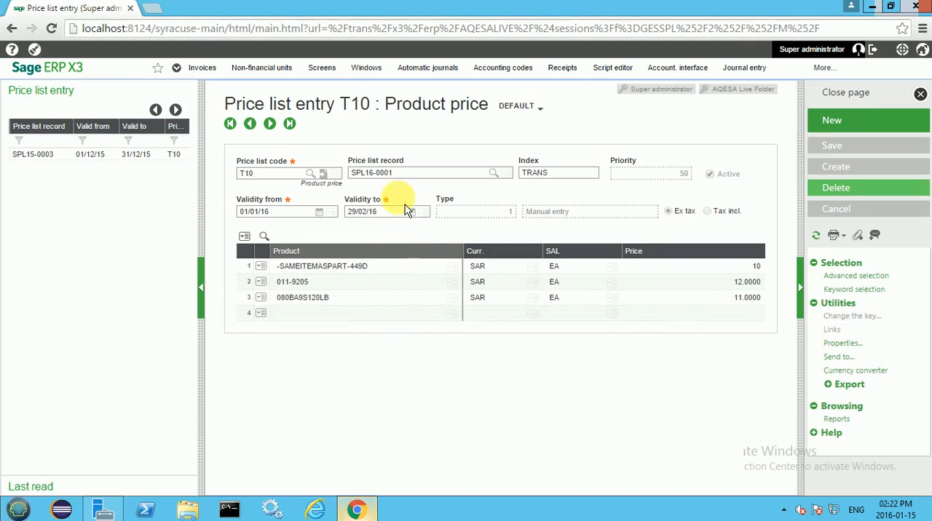
Step: Clear the price list record number so the current T10 entry becomes the basis for a new record
{"action": "left_click_drag", "start_coordinate": [466, 174], "coordinate": [348, 180]}
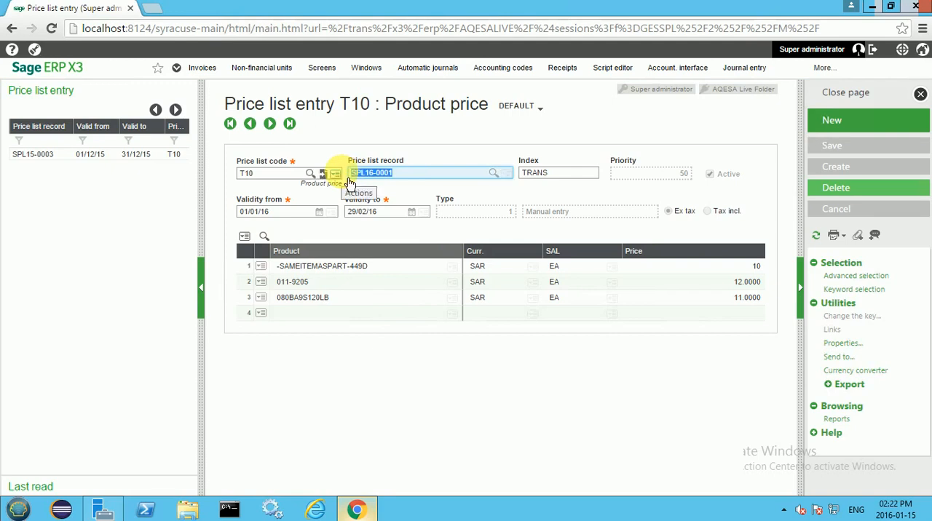
{"action": "key", "text": "BackSpace"}
{"action": "key", "text": "Tab"}
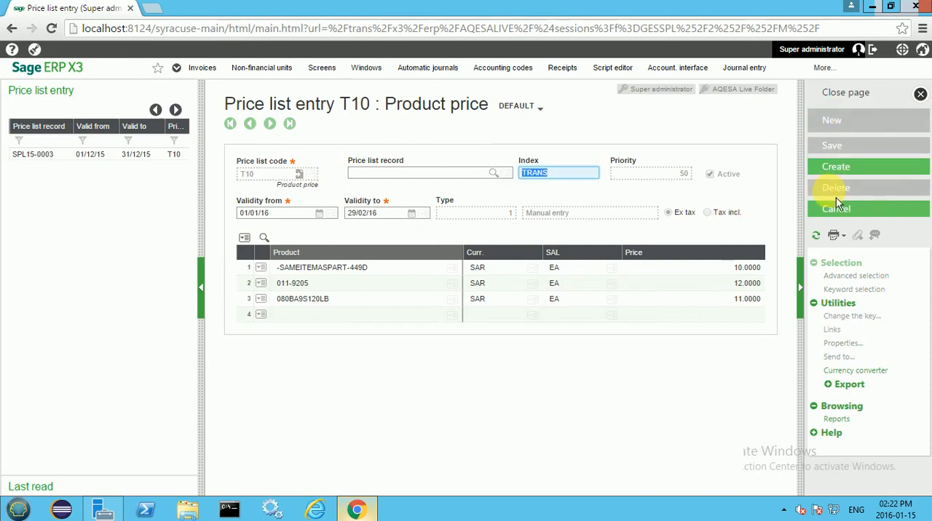
Step: Set the price of product -SAMEITEMASPART-449D on the first line to 11
{"action": "left_click", "coordinate": [720, 268]}
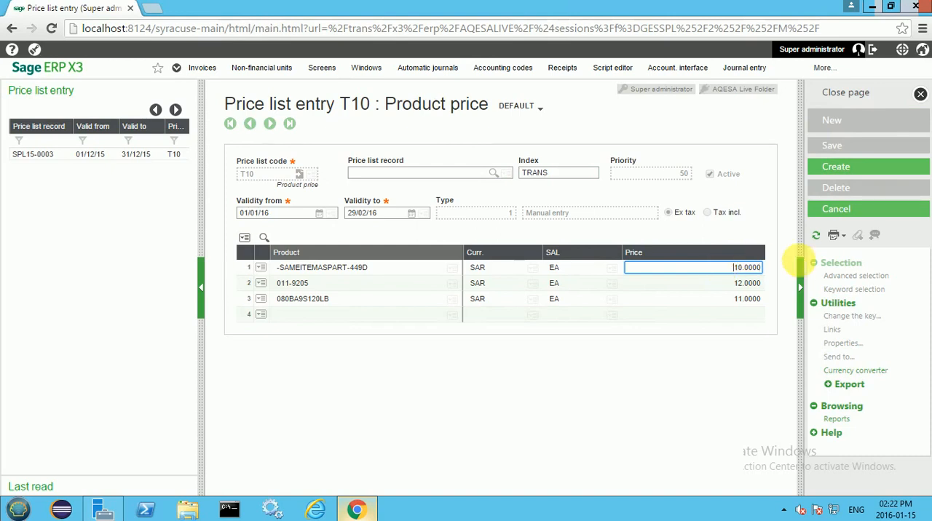
{"action": "type", "text": "11"}
{"action": "left_click", "coordinate": [741, 289]}
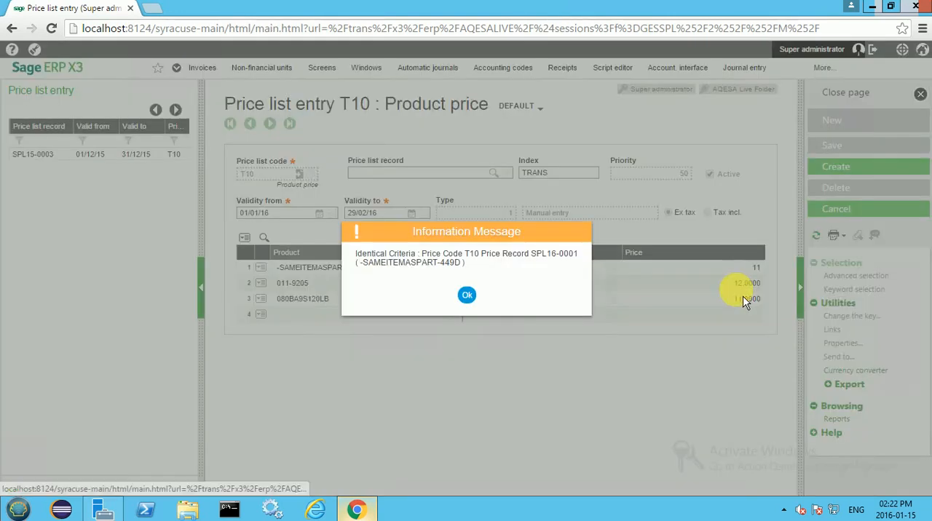
{"action": "left_click", "coordinate": [468, 295]}
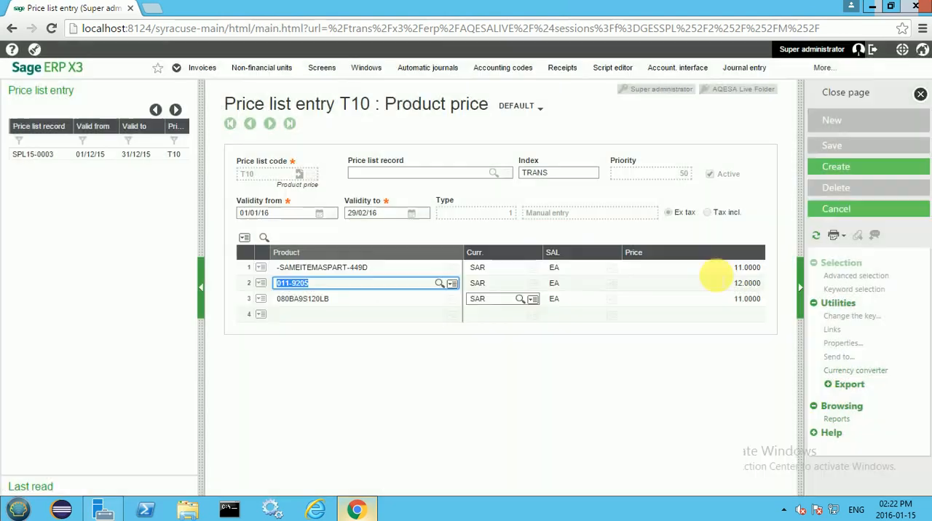
Step: Set the price of product 011-9205 on the second line to 13
{"action": "left_click", "coordinate": [721, 284]}
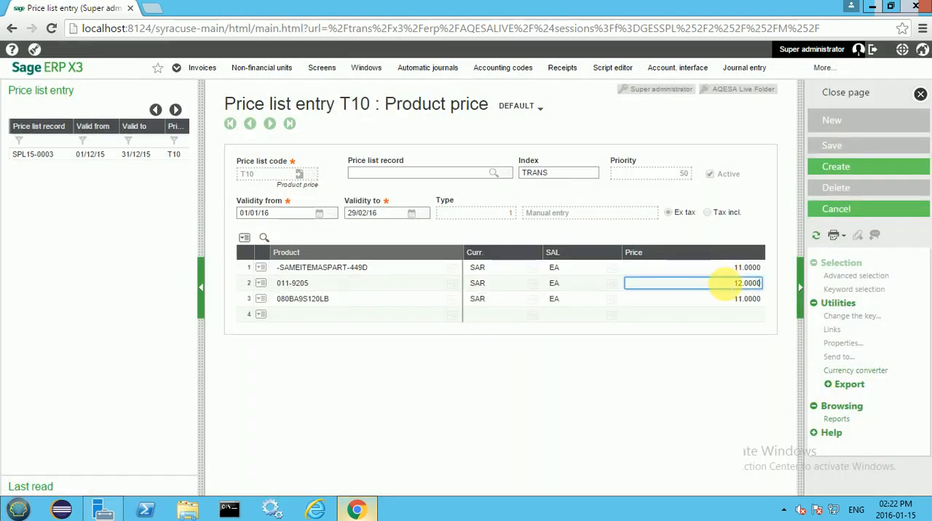
{"action": "key", "text": "BackSpace"}
{"action": "key", "text": "BackSpace"}
{"action": "key", "text": "BackSpace"}
{"action": "key", "text": "BackSpace"}
{"action": "key", "text": "BackSpace"}
{"action": "type", "text": "3"}
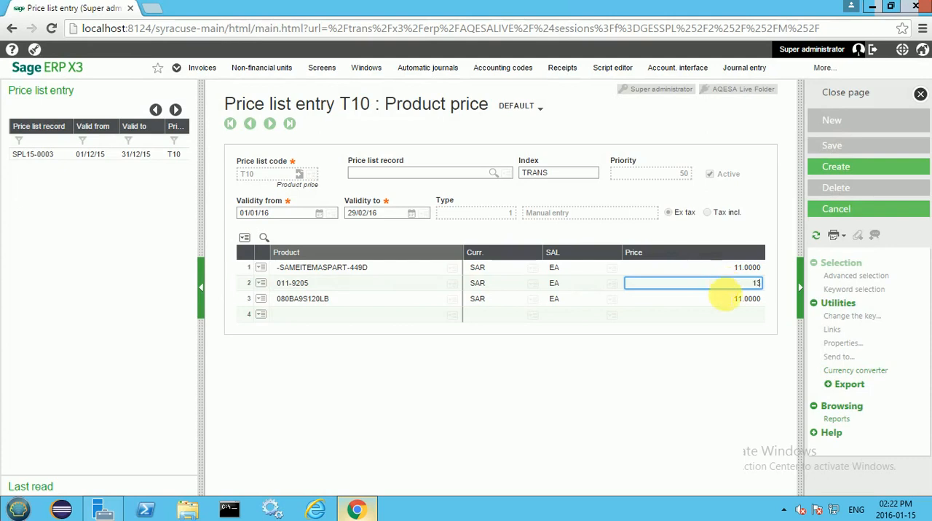
{"action": "left_click", "coordinate": [724, 298]}
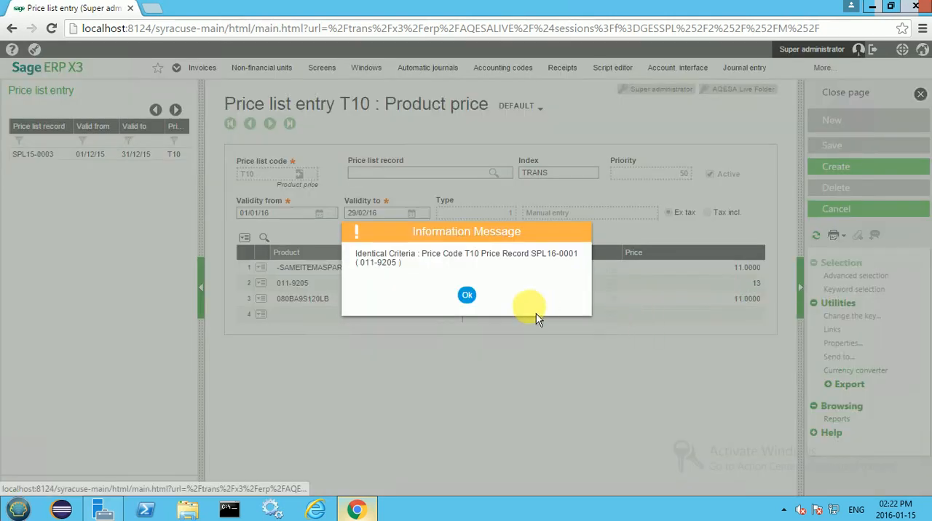
{"action": "key", "text": "Return"}
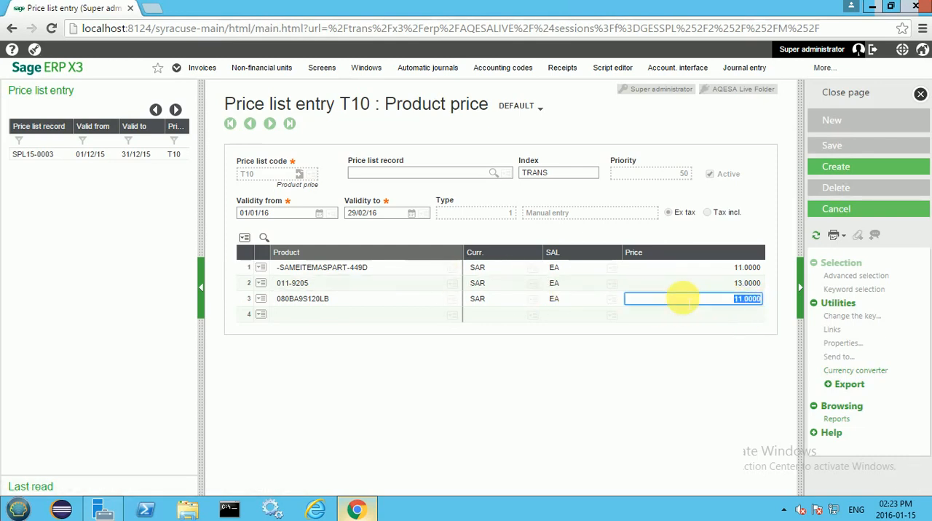
Step: Set the price of product 080BA9S120LB on the third line to 14 and clear the extra fourth line
{"action": "left_click_drag", "start_coordinate": [682, 298], "coordinate": [789, 314]}
{"action": "type", "text": "14"}
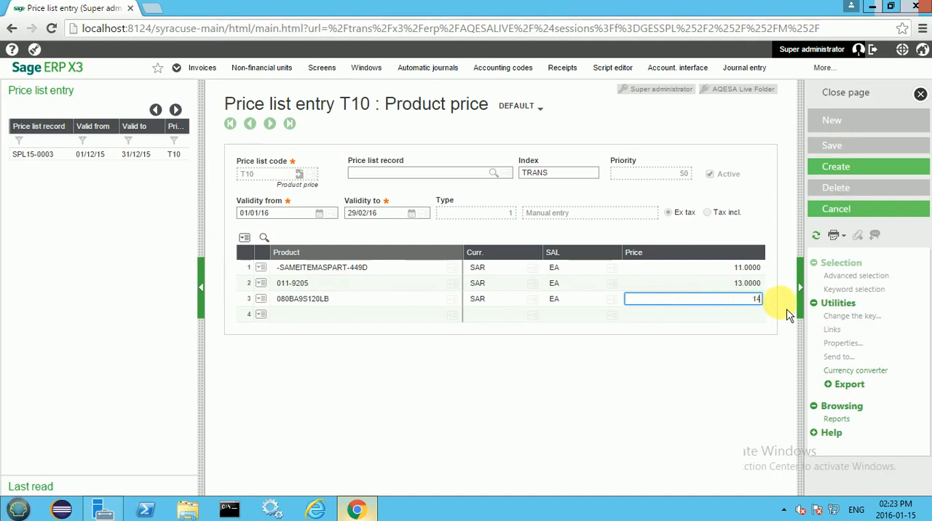
{"action": "key", "text": "Tab"}
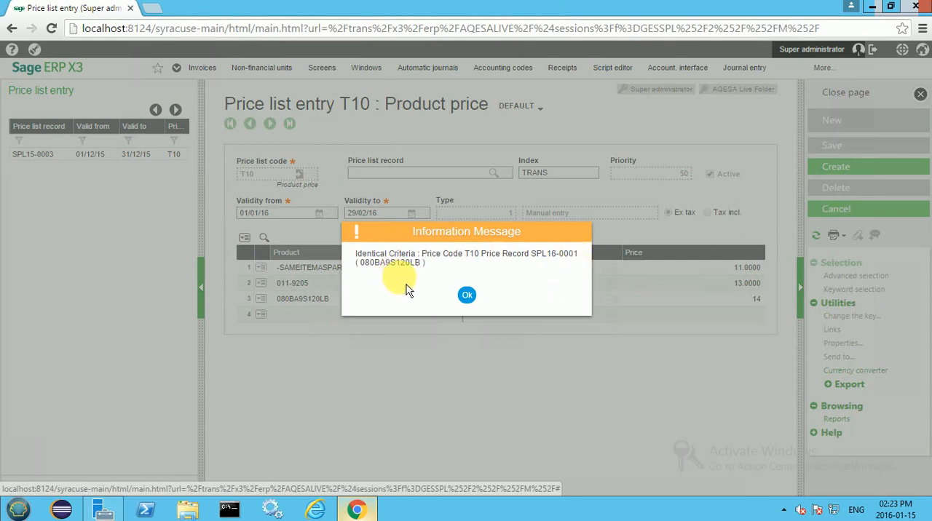
{"action": "left_click", "coordinate": [469, 296]}
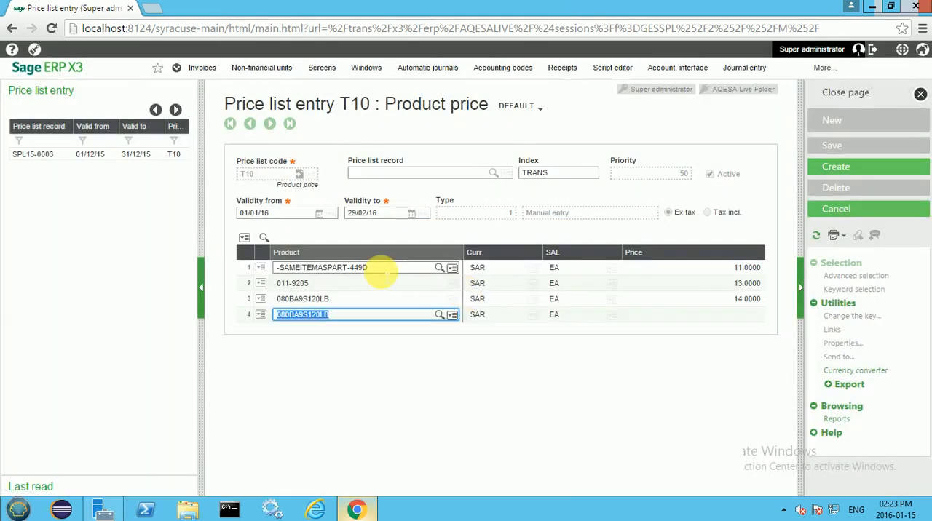
{"action": "key", "text": "Delete"}
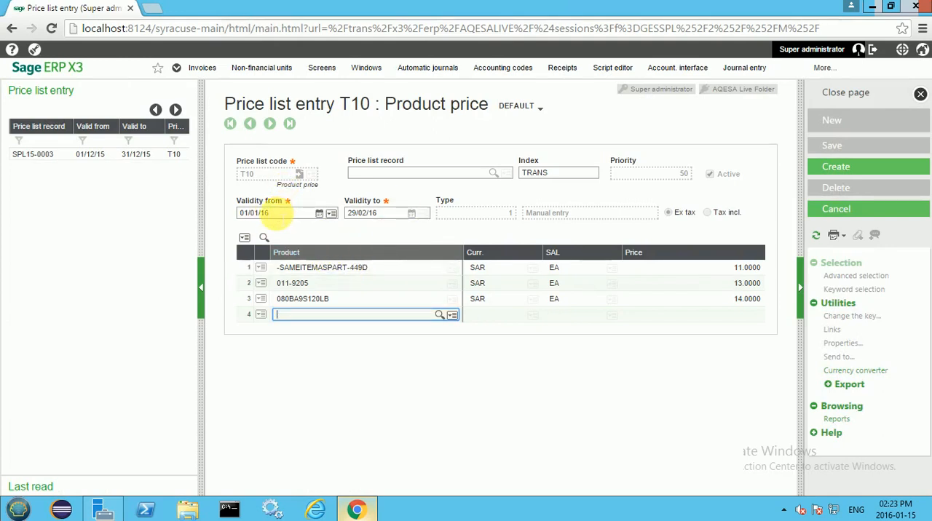
Step: Set the new record's validity start date to 01/03/16
{"action": "left_click", "coordinate": [277, 213]}
{"action": "left_click_drag", "start_coordinate": [276, 214], "coordinate": [232, 212]}
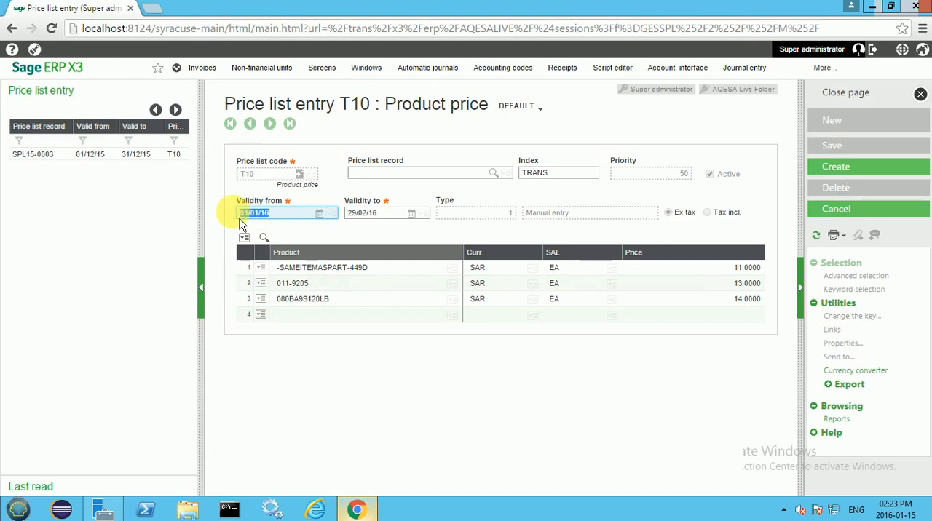
{"action": "type", "text": "0103"}
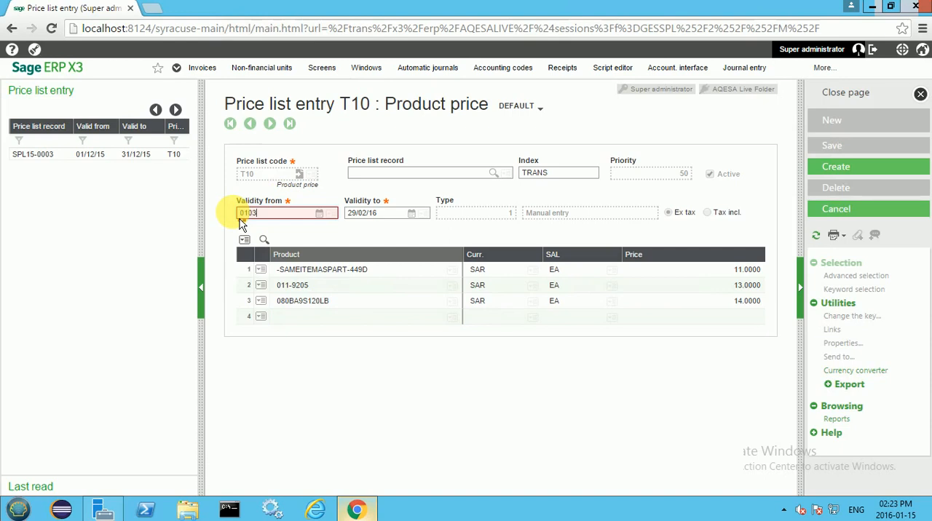
{"action": "type", "text": "16"}
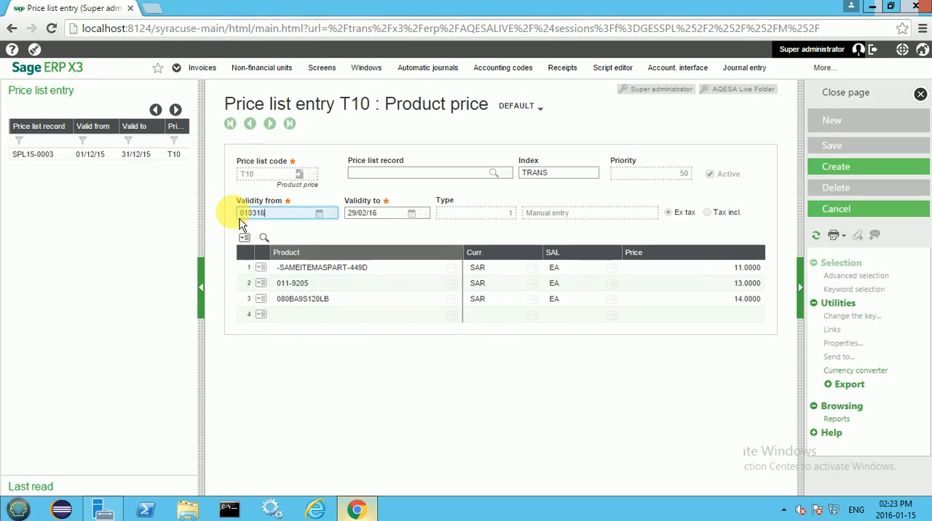
{"action": "key", "text": "Tab"}
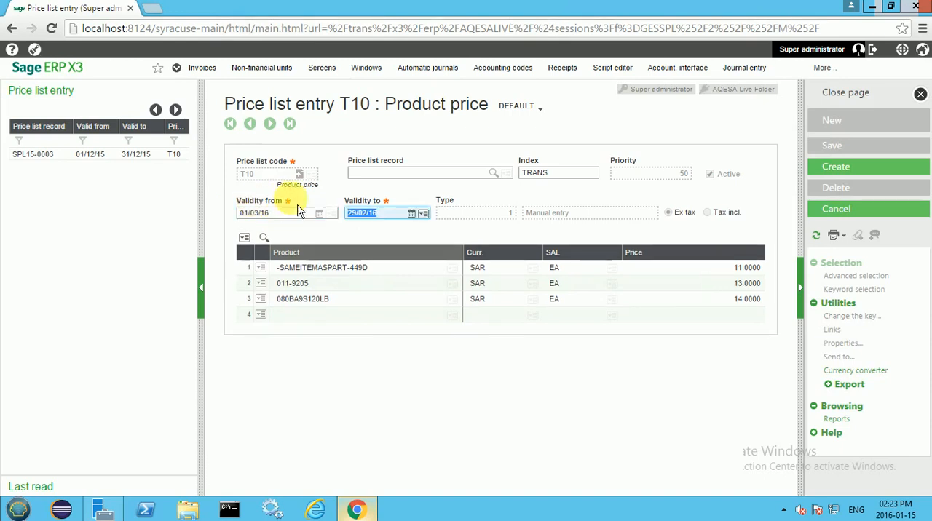
Step: Set the new record's validity end date to 30/03/16
{"action": "left_click", "coordinate": [352, 213]}
{"action": "type", "text": "31"}
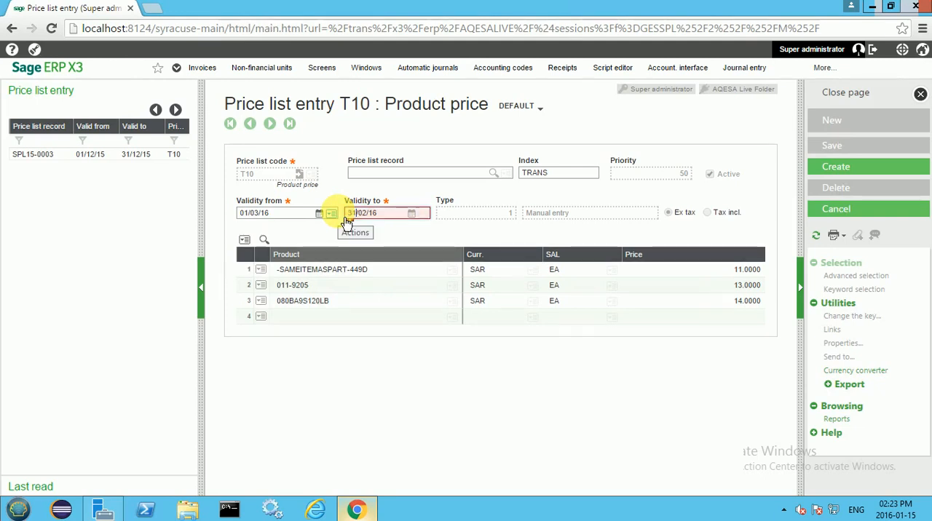
{"action": "key", "text": "BackSpace"}
{"action": "type", "text": "0"}
{"action": "key", "text": "BackSpace"}
{"action": "type", "text": "3"}
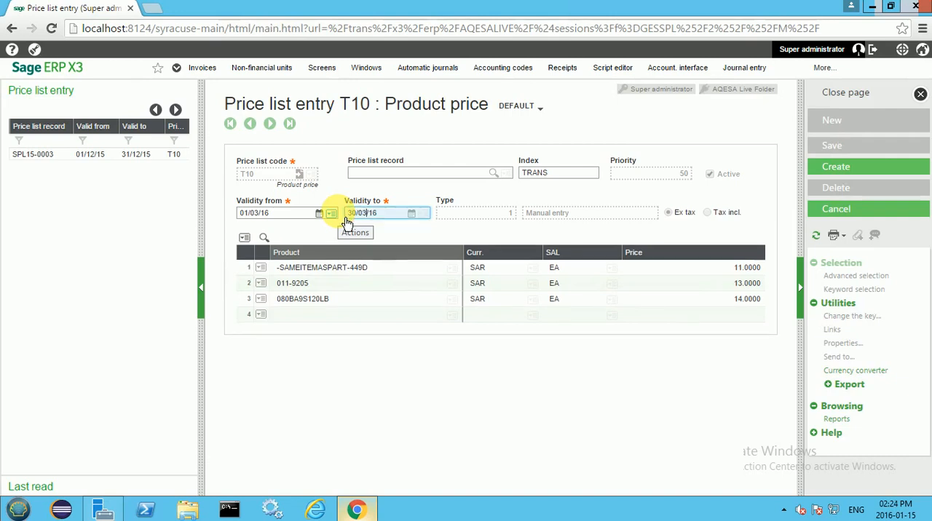
{"action": "key", "text": "Tab"}
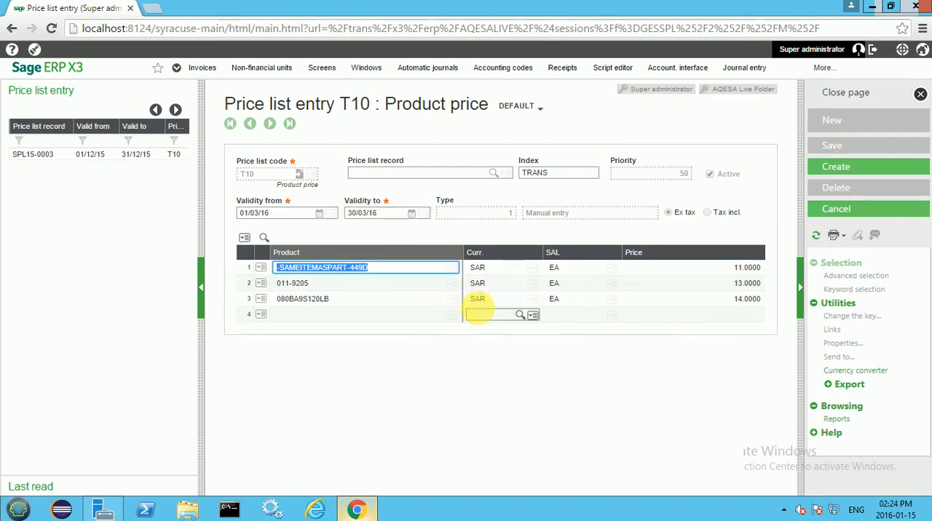
Step: Set the price of product -SAMEITEMASPART-449D on the first line to 12
{"action": "key", "text": "Tab"}
{"action": "key", "text": "Tab"}
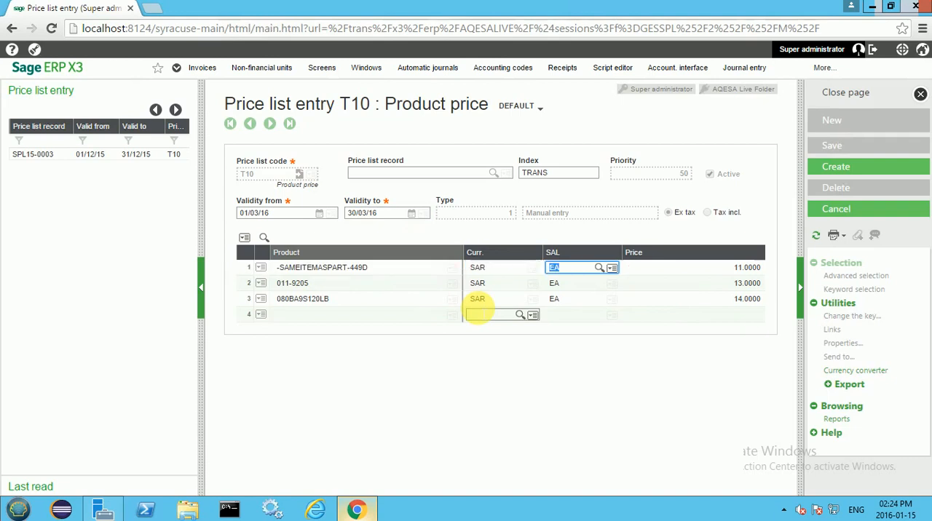
{"action": "key", "text": "Tab"}
{"action": "type", "text": "12"}
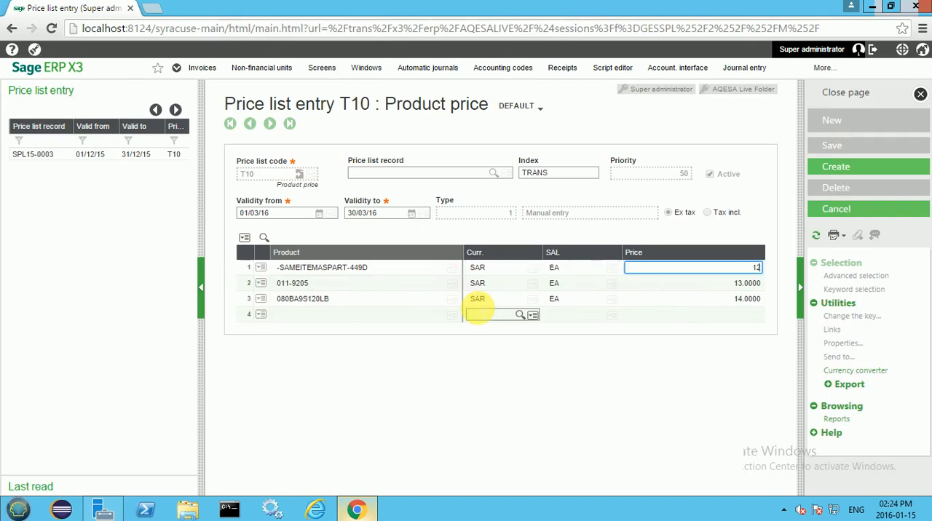
{"action": "key", "text": "Tab"}
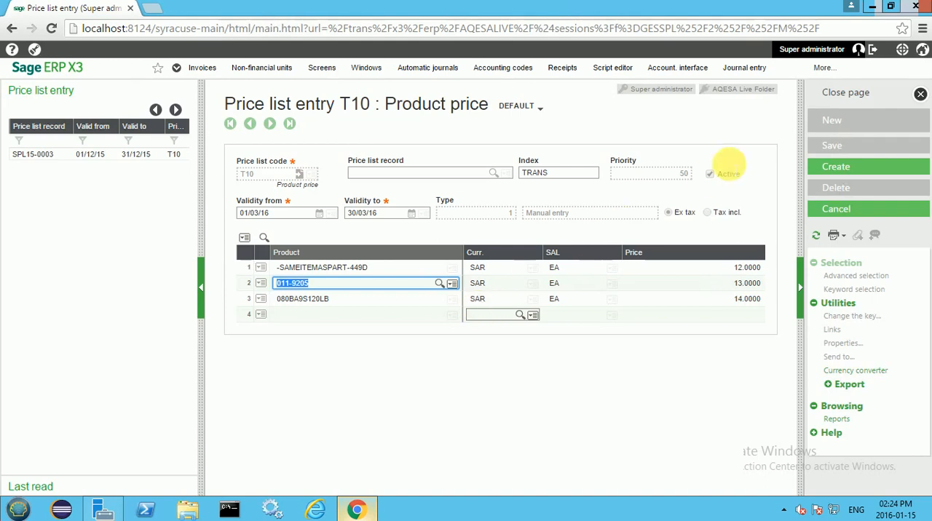
Step: Create the duplicated price list record and confirm the duplication
{"action": "left_click", "coordinate": [830, 178]}
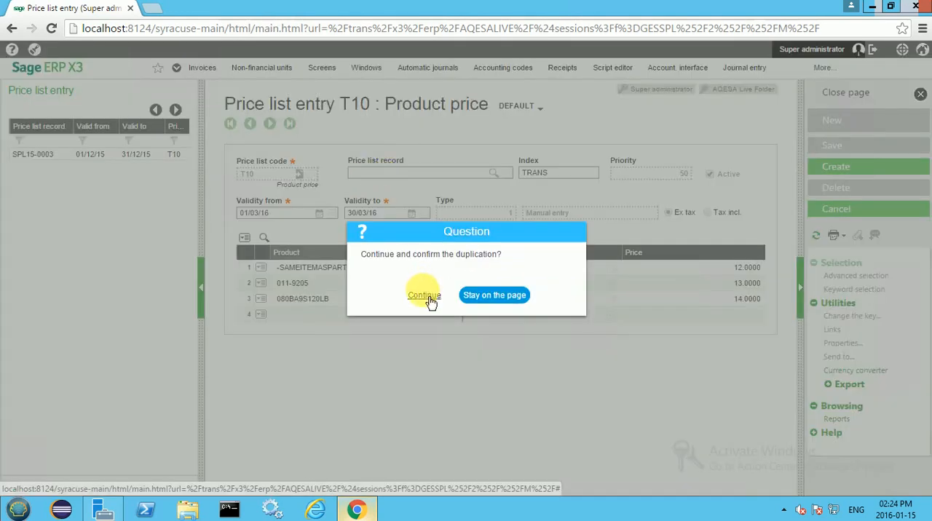
{"action": "left_click", "coordinate": [428, 296]}
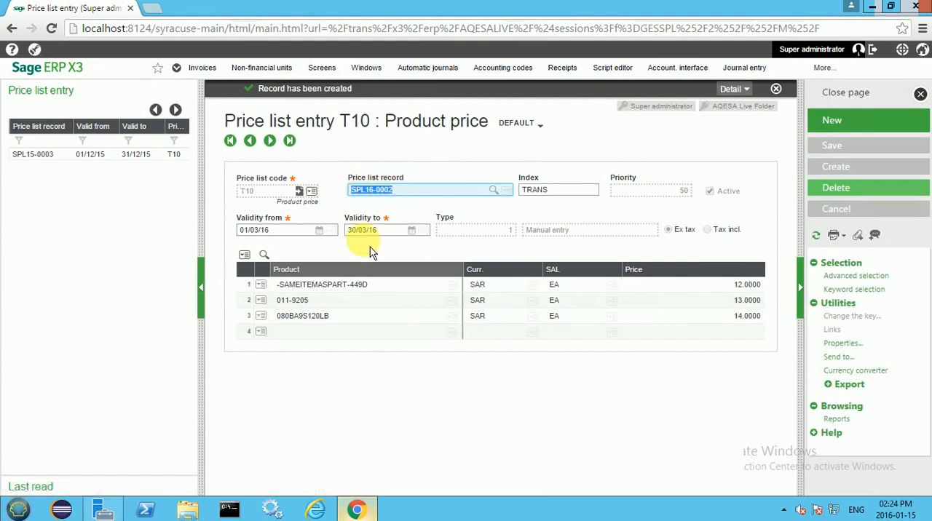
{"action": "left_click", "coordinate": [776, 88]}
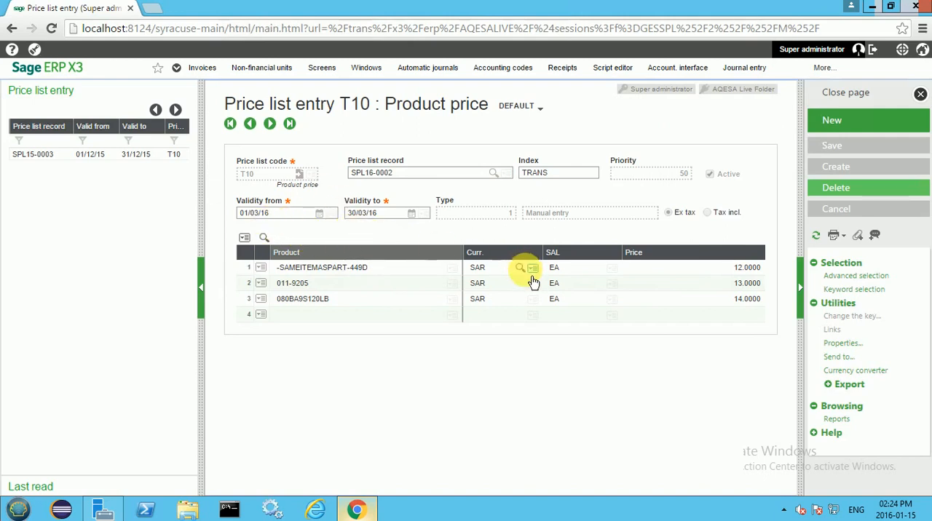
{"action": "left_click", "coordinate": [394, 314]}
{"action": "left_click", "coordinate": [388, 368]}
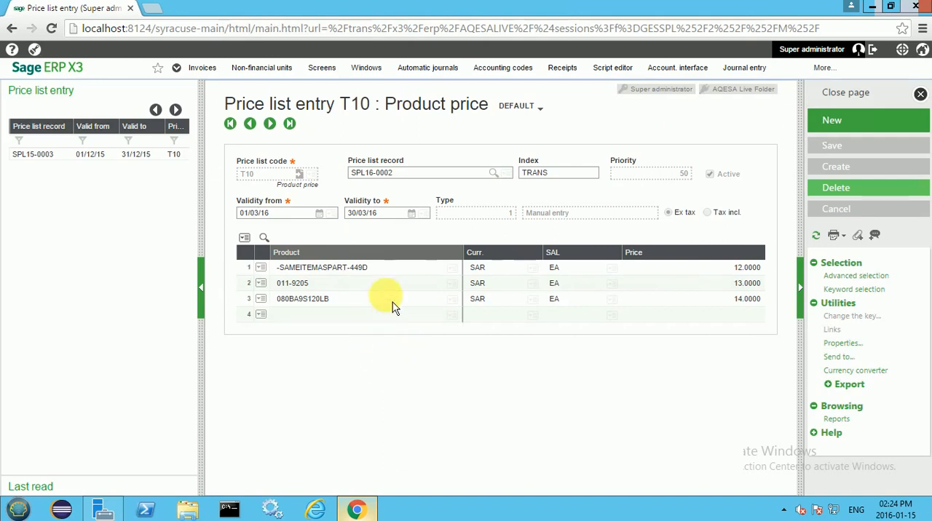
{"action": "left_click", "coordinate": [393, 301]}
{"action": "left_click", "coordinate": [351, 388]}
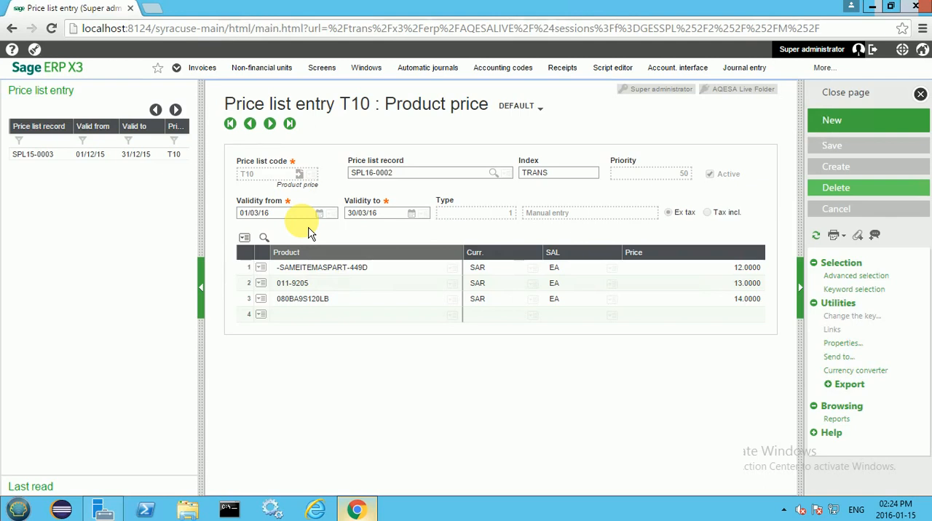
Step: Close the price list entry page and minimize the browser window
{"action": "left_click", "coordinate": [841, 102]}
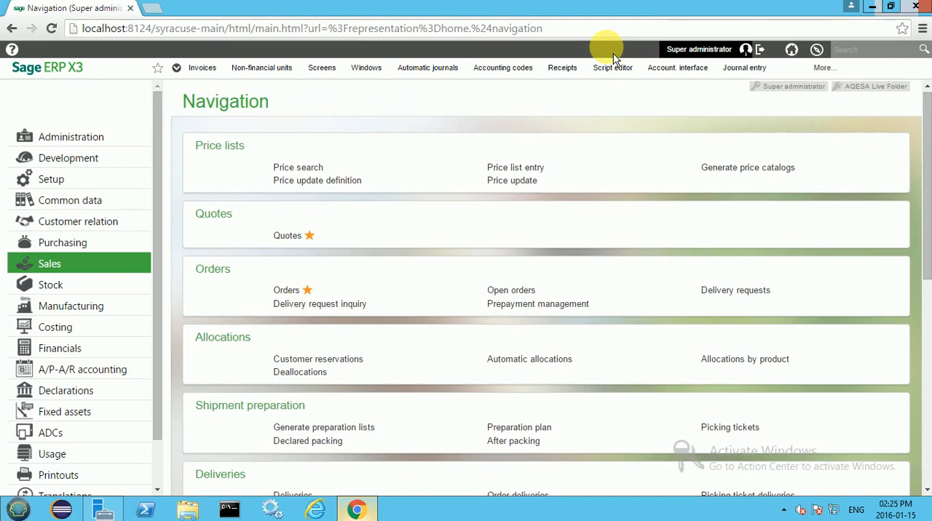
{"action": "left_click", "coordinate": [871, 7]}
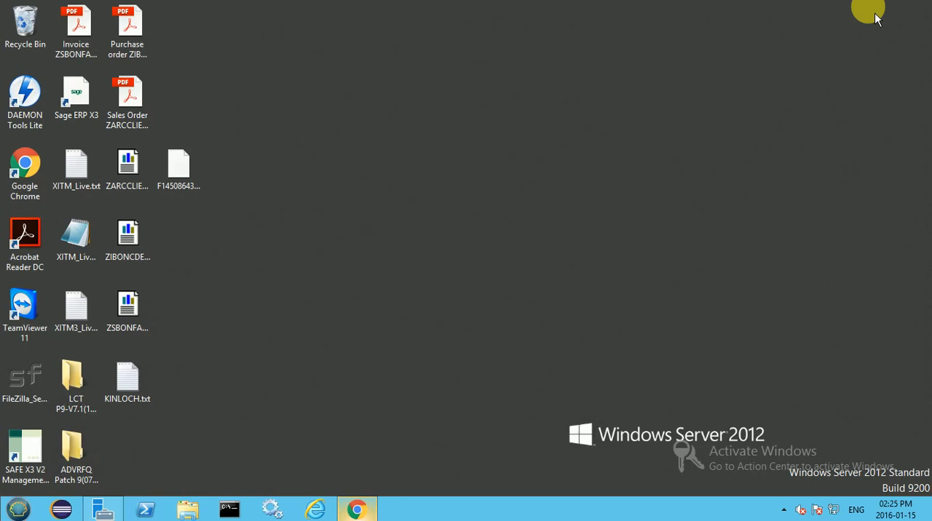